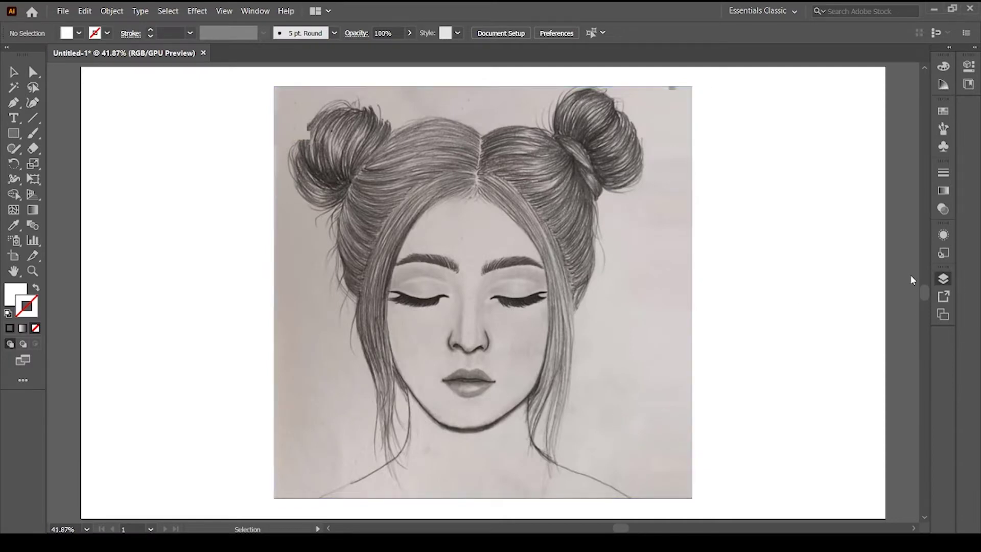
Step: Trace the jawline and the hair edge down the right side of the face in red
{"action": "left_click", "coordinate": [478, 172]}
{"action": "left_click_drag", "start_coordinate": [554, 333], "coordinate": [521, 472]}
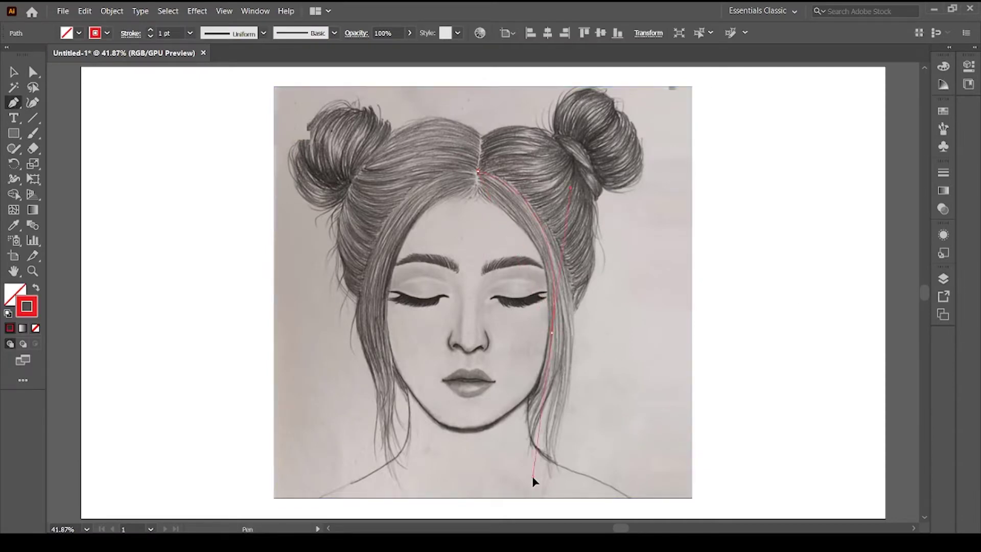
{"action": "left_click", "coordinate": [394, 365]}
{"action": "left_click_drag", "start_coordinate": [461, 430], "coordinate": [488, 448]}
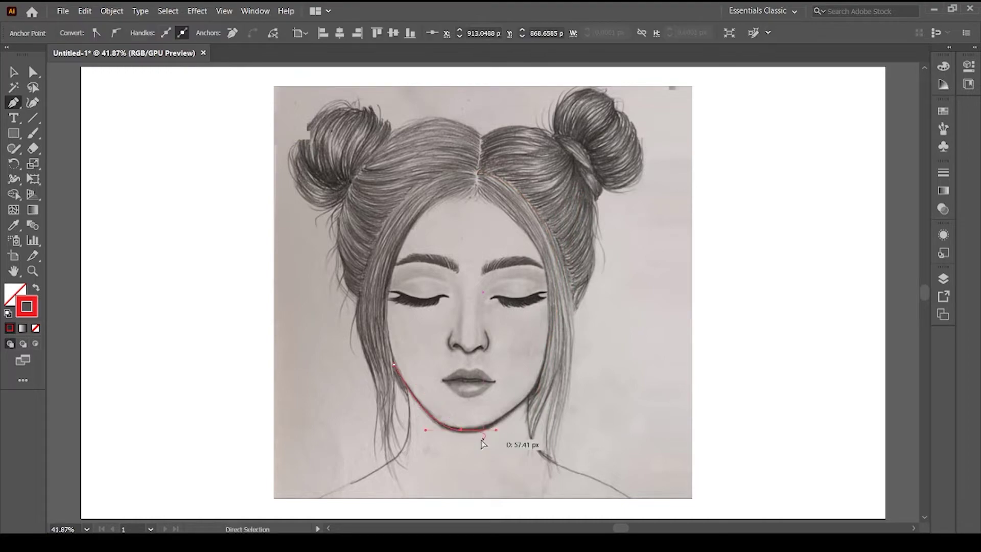
{"action": "left_click", "coordinate": [478, 174]}
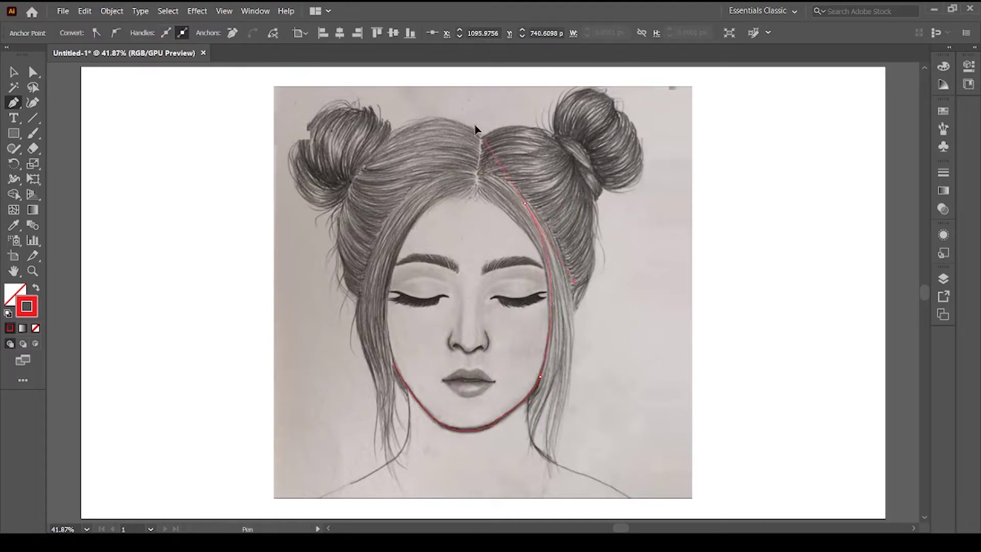
{"action": "key", "text": "ctrl+shift+a"}
Step: Draw a tapered strand path down the left hairline to the lower hair
{"action": "key", "text": "ctrl+equal"}
{"action": "key", "text": "ctrl+equal"}
{"action": "scroll", "coordinate": [462, 192], "scroll_direction": "up", "scroll_amount": 2}
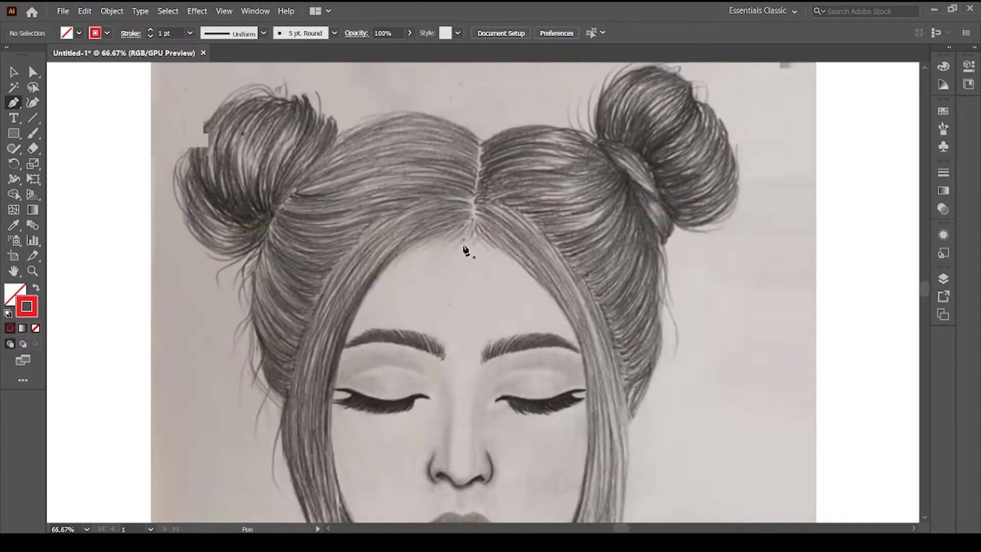
{"action": "scroll", "coordinate": [466, 247], "scroll_direction": "down", "scroll_amount": 3}
{"action": "left_click", "coordinate": [393, 121]}
{"action": "left_click_drag", "start_coordinate": [328, 296], "coordinate": [323, 406]}
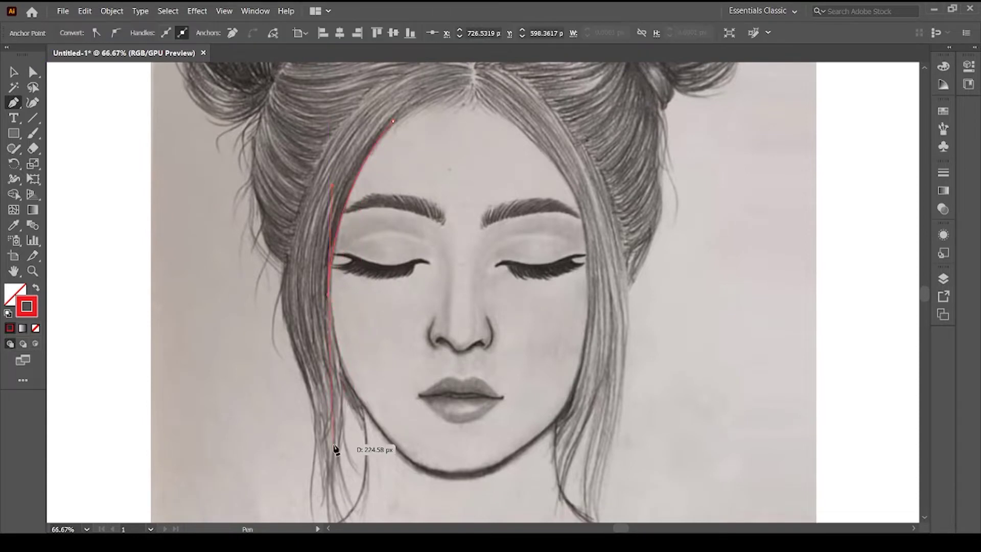
{"action": "left_click", "coordinate": [335, 449]}
{"action": "scroll", "coordinate": [345, 318], "scroll_direction": "down", "scroll_amount": 3}
{"action": "scroll", "coordinate": [362, 366], "scroll_direction": "up", "scroll_amount": 5, "text": "alt"}
{"action": "scroll", "coordinate": [419, 164], "scroll_direction": "up", "scroll_amount": 3}
{"action": "scroll", "coordinate": [409, 171], "scroll_direction": "down", "scroll_amount": 3}
{"action": "left_click", "coordinate": [467, 401]}
Step: Outline the pointed strand tips at the bottom of the left hair lock
{"action": "left_click", "coordinate": [449, 405]}
{"action": "mouse_move", "coordinate": [406, 304]}
{"action": "left_mouse_down"}
{"action": "mouse_move", "coordinate": [401, 254]}
{"action": "mouse_move", "coordinate": [398, 273]}
{"action": "left_mouse_up"}
{"action": "scroll", "coordinate": [440, 358], "scroll_direction": "down", "scroll_amount": 1}
{"action": "left_click_drag", "start_coordinate": [484, 438], "coordinate": [593, 492]}
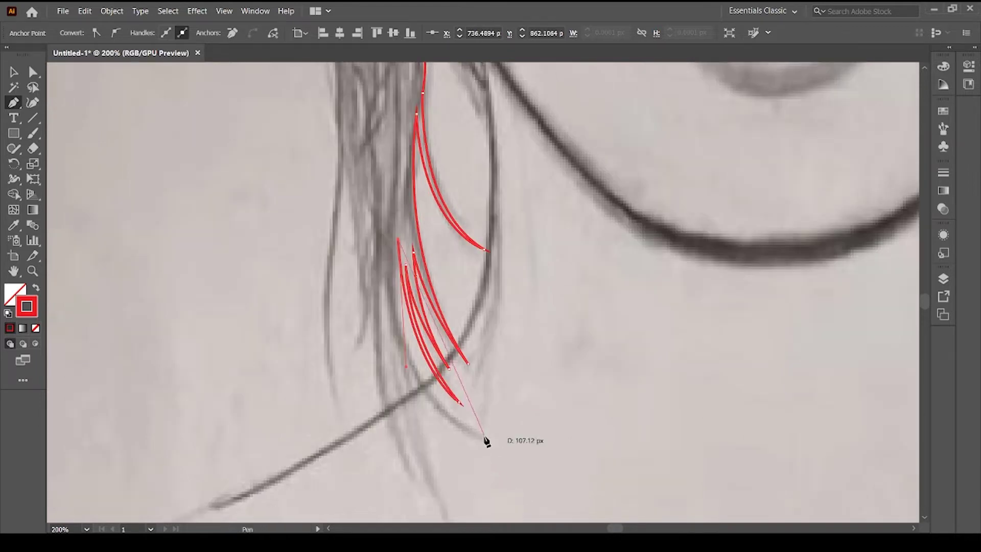
{"action": "scroll", "coordinate": [460, 435], "scroll_direction": "down", "scroll_amount": 3}
{"action": "scroll", "coordinate": [485, 460], "scroll_direction": "up", "scroll_amount": 1}
{"action": "left_click", "coordinate": [452, 466]}
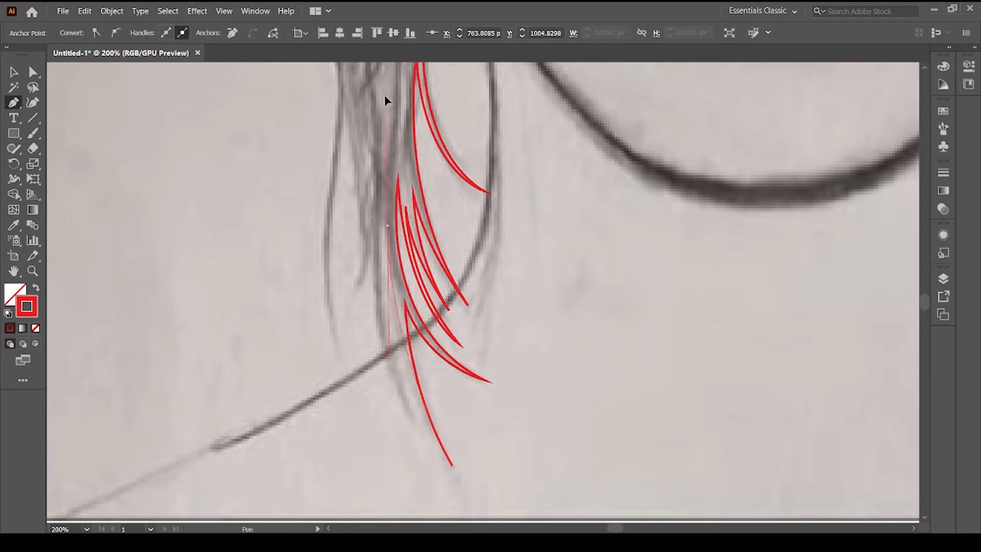
{"action": "scroll", "coordinate": [394, 230], "scroll_direction": "down", "scroll_amount": 1}
{"action": "scroll", "coordinate": [409, 449], "scroll_direction": "down", "scroll_amount": 2}
{"action": "scroll", "coordinate": [437, 456], "scroll_direction": "down", "scroll_amount": 1}
{"action": "scroll", "coordinate": [383, 193], "scroll_direction": "up", "scroll_amount": 4}
{"action": "left_click", "coordinate": [351, 398]}
{"action": "left_click_drag", "start_coordinate": [356, 271], "coordinate": [339, 142]}
{"action": "left_click", "coordinate": [340, 212]}
{"action": "scroll", "coordinate": [342, 256], "scroll_direction": "down", "scroll_amount": 5}
{"action": "left_click_drag", "start_coordinate": [344, 360], "coordinate": [385, 445]}
{"action": "scroll", "coordinate": [384, 444], "scroll_direction": "up", "scroll_amount": 5}
Step: Continue the outline up the hair's outer left edge toward the left bun
{"action": "left_click", "coordinate": [355, 256]}
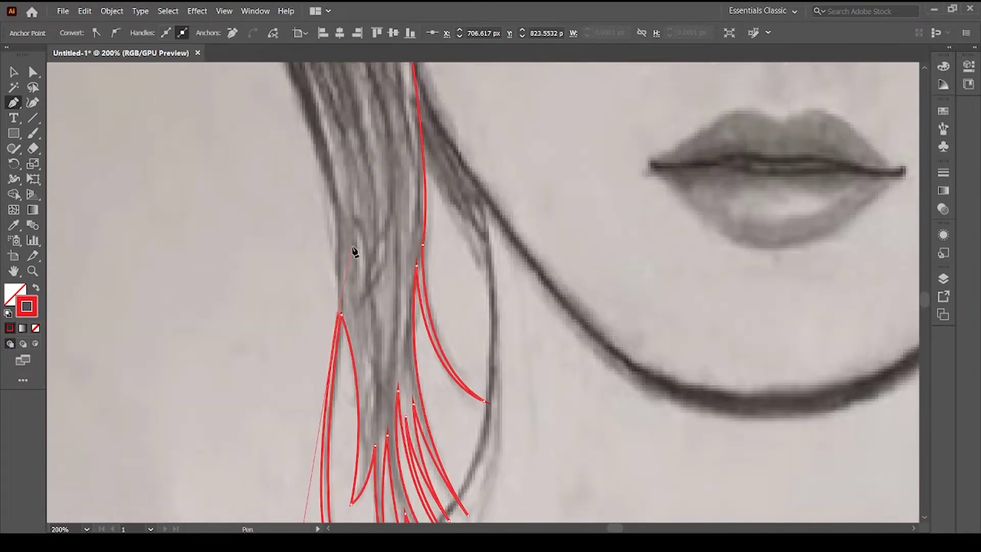
{"action": "scroll", "coordinate": [307, 230], "scroll_direction": "up", "scroll_amount": 3}
{"action": "left_click", "coordinate": [241, 176]}
{"action": "left_click", "coordinate": [219, 181]}
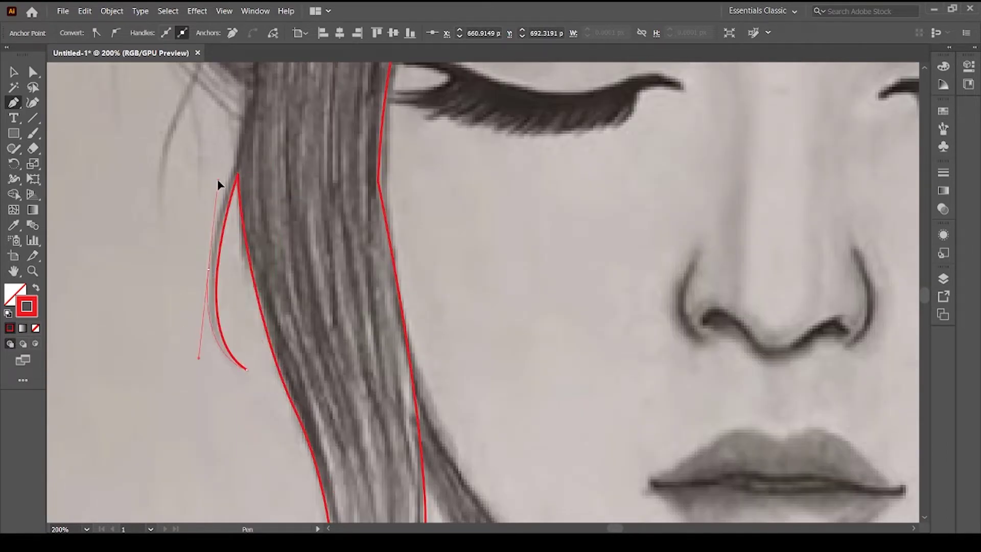
{"action": "scroll", "coordinate": [235, 80], "scroll_direction": "up", "scroll_amount": 5}
{"action": "mouse_move", "coordinate": [238, 371]}
{"action": "left_mouse_down"}
{"action": "mouse_move", "coordinate": [215, 259]}
{"action": "mouse_move", "coordinate": [455, 235]}
{"action": "left_mouse_up"}
{"action": "scroll", "coordinate": [215, 259], "scroll_direction": "down", "scroll_amount": 2}
{"action": "scroll", "coordinate": [247, 322], "scroll_direction": "down", "scroll_amount": 5}
{"action": "scroll", "coordinate": [247, 372], "scroll_direction": "up", "scroll_amount": 4}
{"action": "scroll", "coordinate": [455, 235], "scroll_direction": "up", "scroll_amount": 3}
{"action": "left_click_drag", "start_coordinate": [434, 279], "coordinate": [453, 208]}
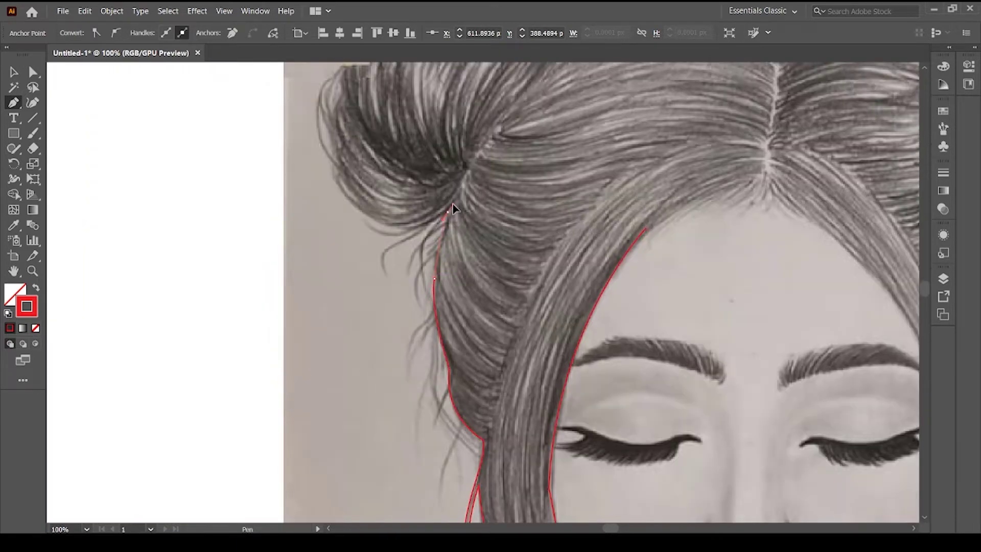
Step: Trace around the left bun, shaping its spiky wisp tips along the top
{"action": "left_click_drag", "start_coordinate": [335, 176], "coordinate": [328, 184]}
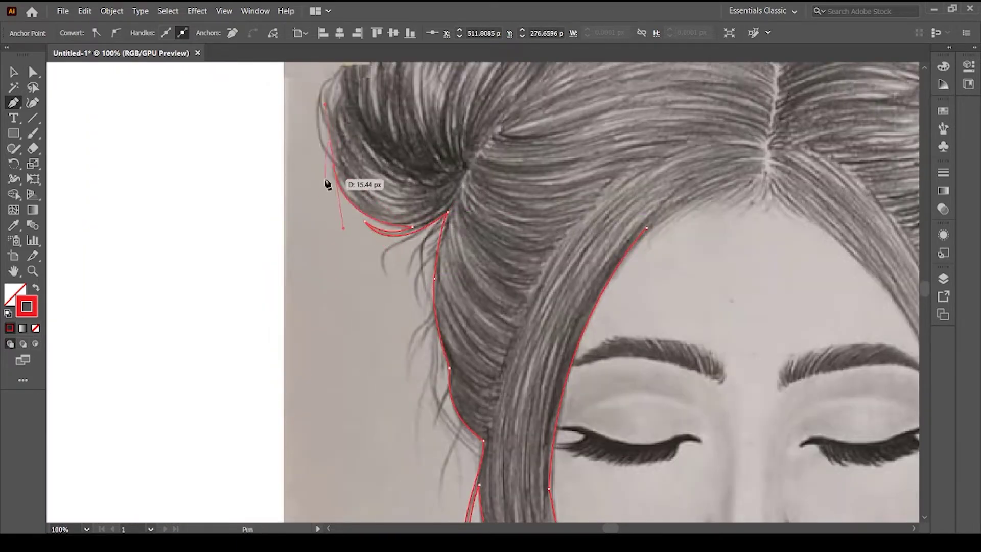
{"action": "scroll", "coordinate": [347, 142], "scroll_direction": "up", "scroll_amount": 2}
{"action": "scroll", "coordinate": [356, 121], "scroll_direction": "up", "scroll_amount": 4}
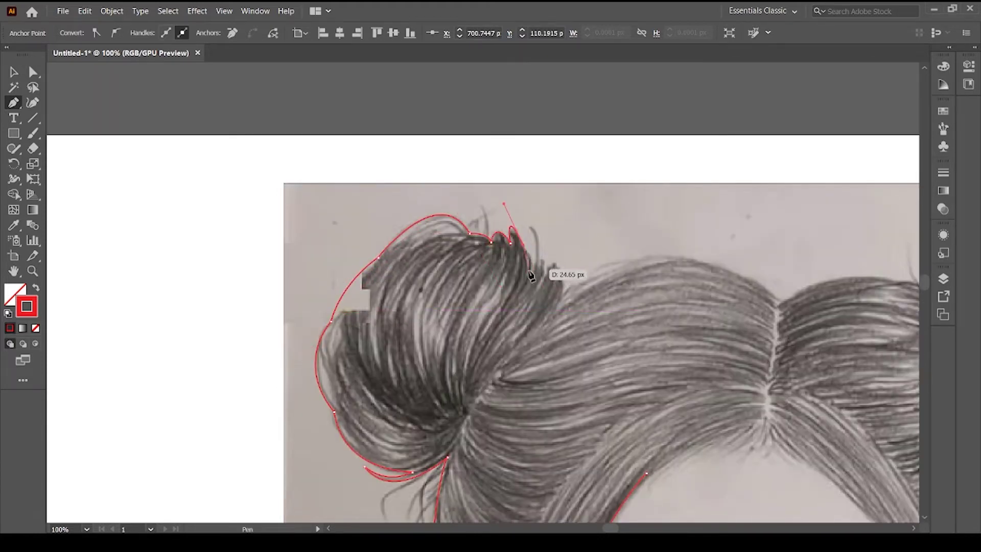
{"action": "scroll", "coordinate": [531, 276], "scroll_direction": "up", "scroll_amount": 3}
{"action": "left_click", "coordinate": [483, 290]}
{"action": "left_click", "coordinate": [480, 166]}
{"action": "left_click_drag", "start_coordinate": [511, 225], "coordinate": [513, 165]}
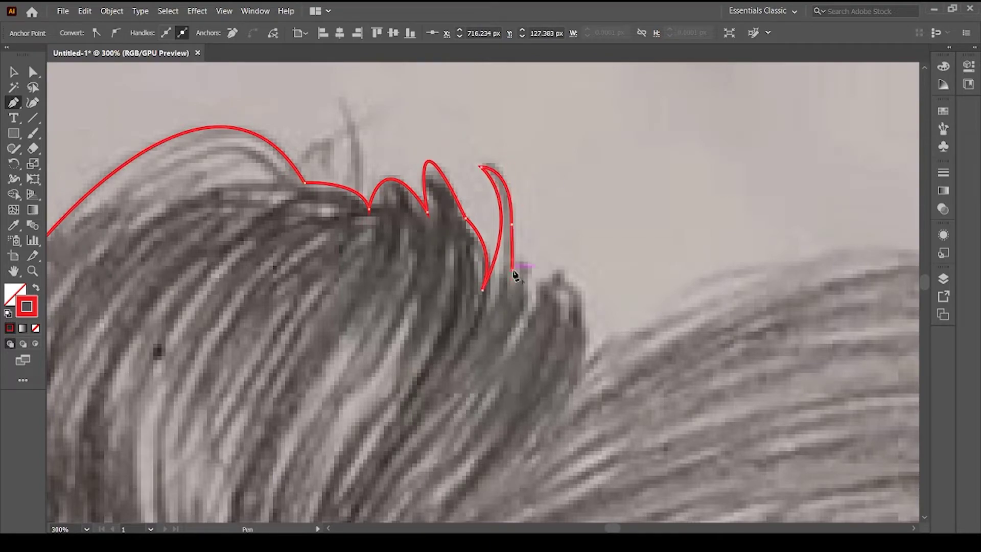
{"action": "left_click", "coordinate": [512, 269]}
{"action": "scroll", "coordinate": [512, 269], "scroll_direction": "down", "scroll_amount": 3}
{"action": "scroll", "coordinate": [543, 368], "scroll_direction": "up", "scroll_amount": 2}
{"action": "left_click", "coordinate": [543, 368]}
{"action": "scroll", "coordinate": [588, 357], "scroll_direction": "down", "scroll_amount": 2}
{"action": "scroll", "coordinate": [587, 357], "scroll_direction": "up", "scroll_amount": 2}
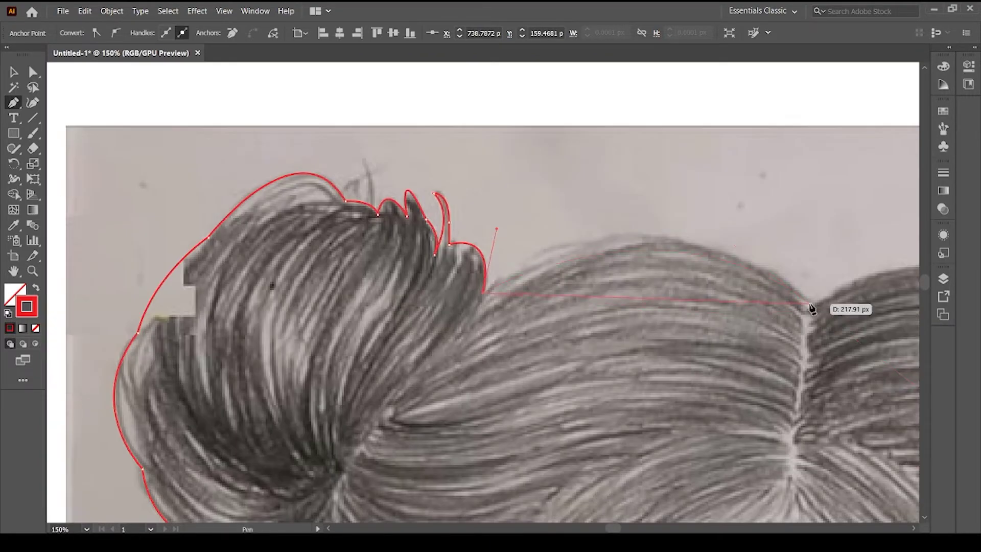
Step: Carry the outline across the crown through the part to the right bun
{"action": "left_click", "coordinate": [811, 307]}
{"action": "scroll", "coordinate": [762, 311], "scroll_direction": "right", "scroll_amount": 2}
{"action": "scroll", "coordinate": [674, 316], "scroll_direction": "right", "scroll_amount": 7}
{"action": "left_click", "coordinate": [668, 307]}
{"action": "scroll", "coordinate": [674, 307], "scroll_direction": "up", "scroll_amount": 2}
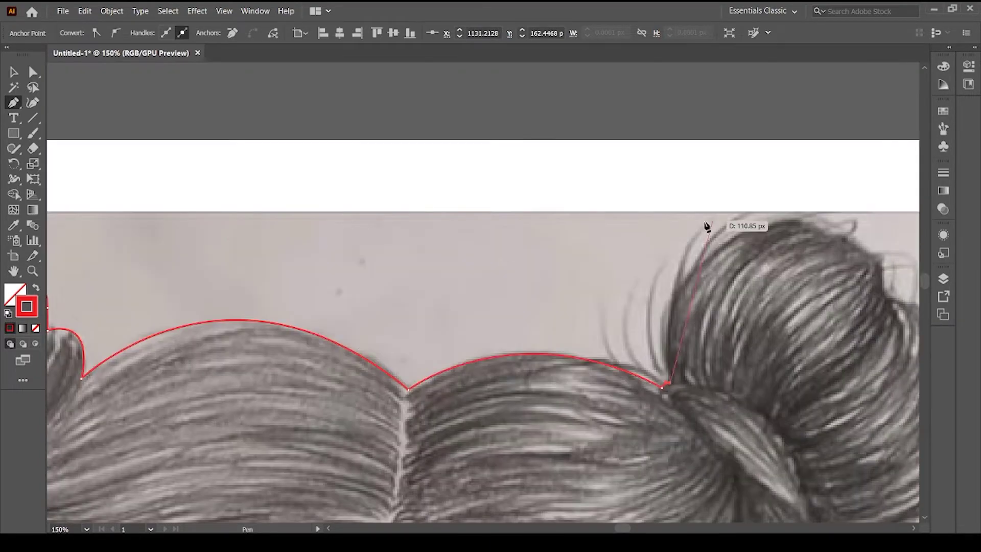
{"action": "left_click_drag", "start_coordinate": [700, 230], "coordinate": [745, 218]}
{"action": "left_click_drag", "start_coordinate": [702, 265], "coordinate": [700, 280]}
Step: Outline the right bun with its spiky tips, curving underneath, then check the full view
{"action": "left_click", "coordinate": [743, 214]}
{"action": "scroll", "coordinate": [818, 255], "scroll_direction": "right", "scroll_amount": 2}
{"action": "left_click_drag", "start_coordinate": [784, 250], "coordinate": [912, 319]}
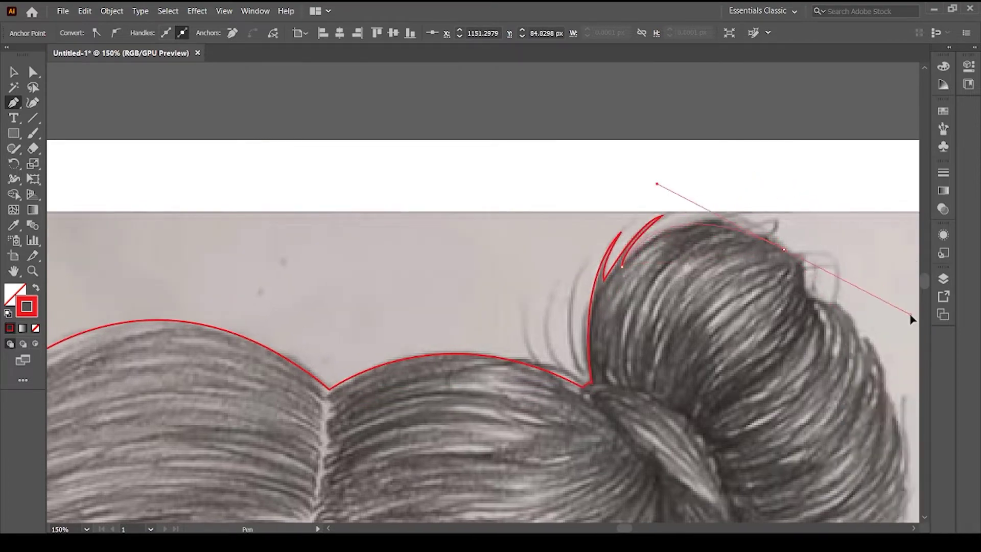
{"action": "scroll", "coordinate": [811, 245], "scroll_direction": "down", "scroll_amount": 3}
{"action": "scroll", "coordinate": [810, 201], "scroll_direction": "up", "scroll_amount": 1}
{"action": "left_click", "coordinate": [804, 193]}
{"action": "left_click", "coordinate": [835, 203]}
{"action": "left_click_drag", "start_coordinate": [862, 248], "coordinate": [865, 244]}
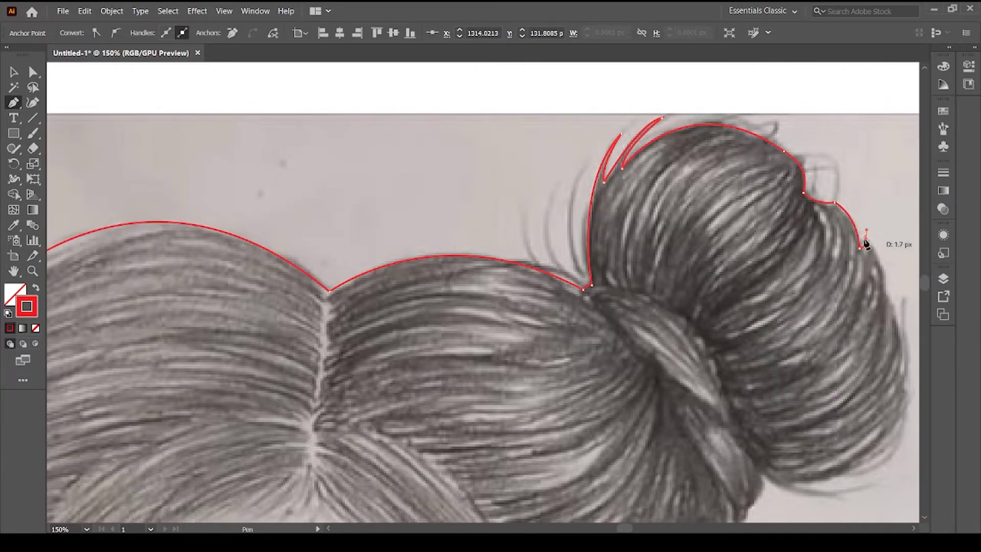
{"action": "scroll", "coordinate": [865, 244], "scroll_direction": "down", "scroll_amount": 3}
{"action": "left_click", "coordinate": [832, 317]}
{"action": "scroll", "coordinate": [716, 383], "scroll_direction": "right", "scroll_amount": 2}
{"action": "left_click", "coordinate": [744, 378]}
{"action": "left_click_drag", "start_coordinate": [654, 377], "coordinate": [687, 422]}
{"action": "key", "text": "ctrl+0"}
{"action": "key", "text": "ctrl+1"}
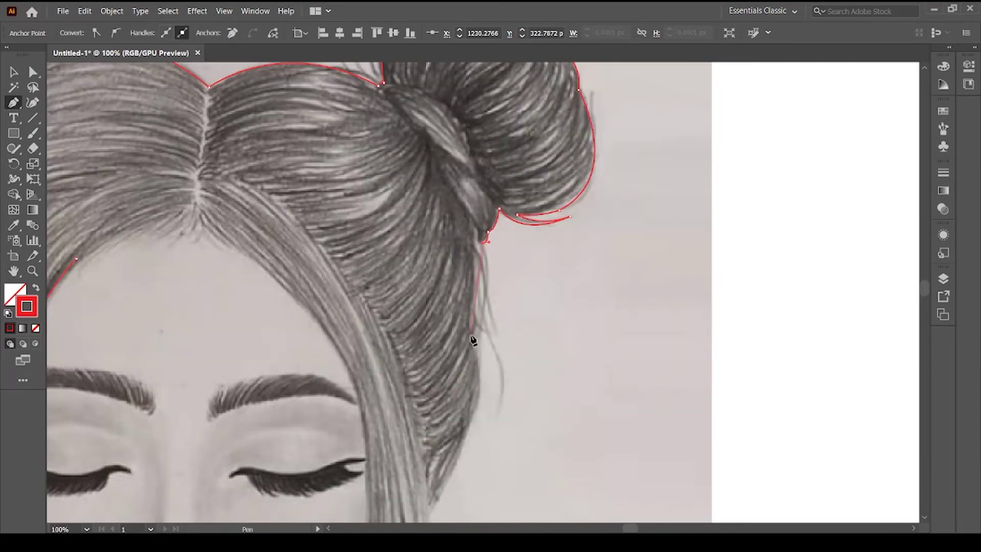
Step: Draw three tapered strand tips on the right hair lock near the neck
{"action": "scroll", "coordinate": [376, 420], "scroll_direction": "down", "scroll_amount": 4}
{"action": "scroll", "coordinate": [438, 153], "scroll_direction": "down", "scroll_amount": 5}
{"action": "left_click_drag", "start_coordinate": [398, 302], "coordinate": [362, 382]}
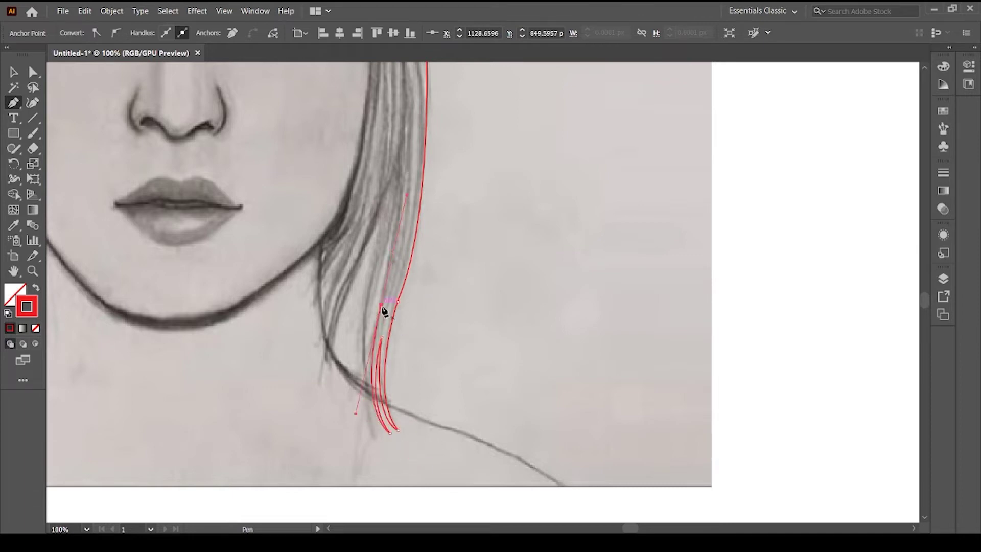
{"action": "left_click_drag", "start_coordinate": [401, 269], "coordinate": [352, 414]}
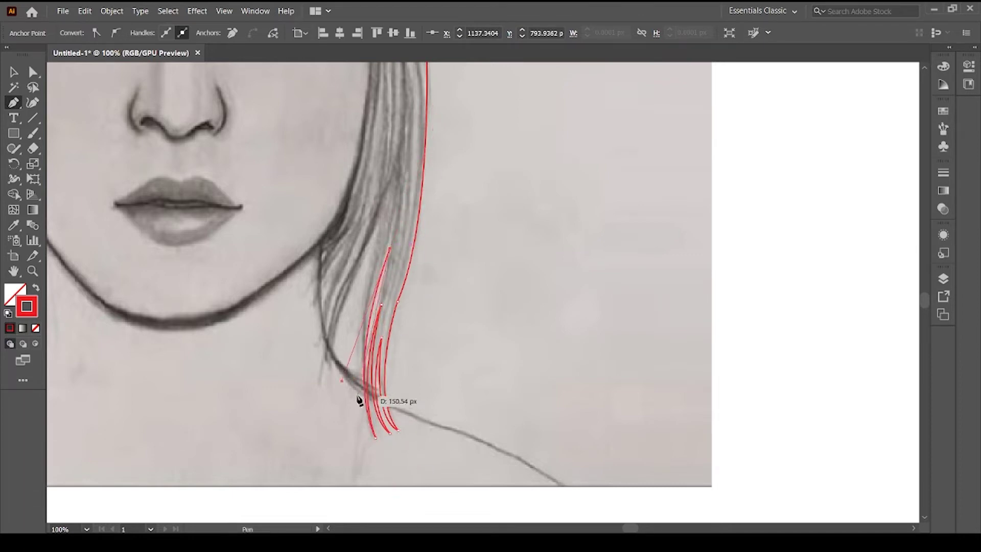
{"action": "left_click_drag", "start_coordinate": [371, 253], "coordinate": [321, 404]}
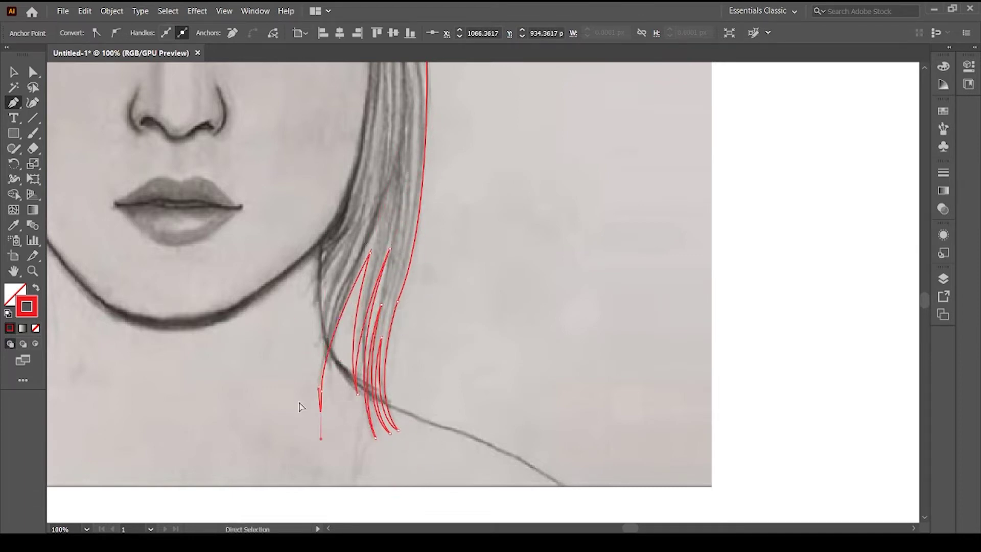
Step: Add small pointed wisps along the forehead hairline under the part
{"action": "scroll", "coordinate": [365, 226], "scroll_direction": "up", "scroll_amount": 1}
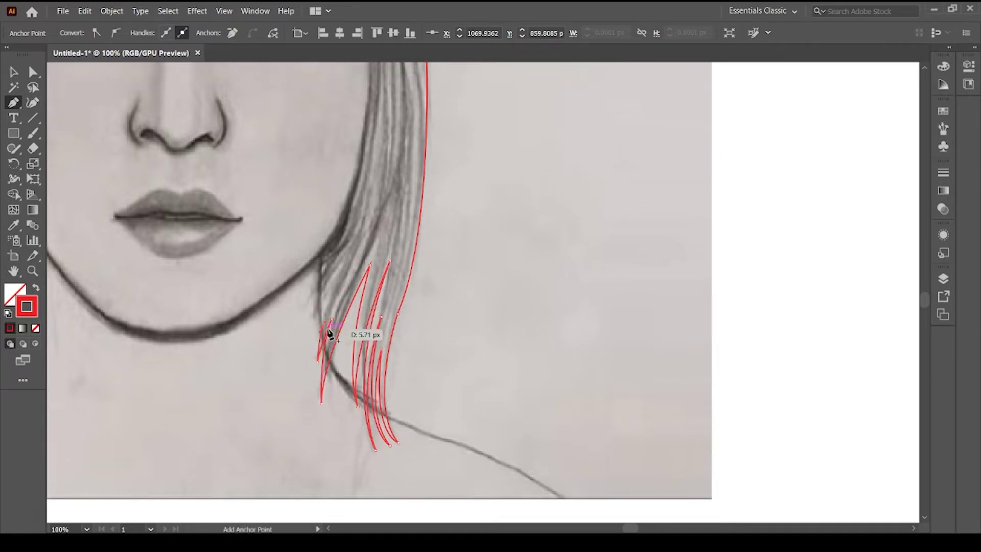
{"action": "scroll", "coordinate": [337, 348], "scroll_direction": "up", "scroll_amount": 5}
{"action": "scroll", "coordinate": [317, 307], "scroll_direction": "up", "scroll_amount": 5}
{"action": "scroll", "coordinate": [307, 255], "scroll_direction": "up", "scroll_amount": 4}
{"action": "mouse_move", "coordinate": [318, 217]}
{"action": "left_mouse_down"}
{"action": "mouse_move", "coordinate": [270, 198]}
{"action": "mouse_move", "coordinate": [262, 179]}
{"action": "left_mouse_up"}
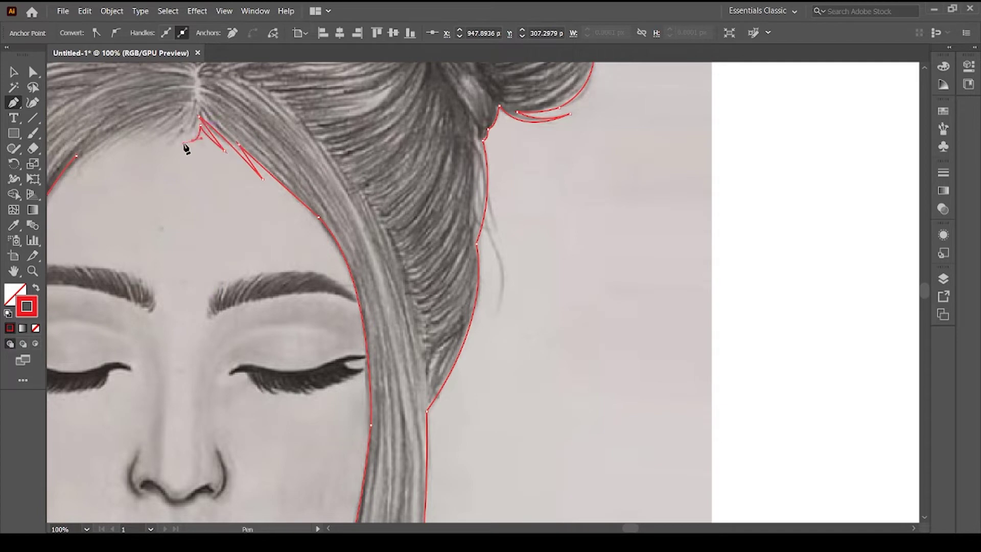
{"action": "scroll", "coordinate": [193, 121], "scroll_direction": "up", "scroll_amount": 2}
{"action": "left_click_drag", "start_coordinate": [483, 294], "coordinate": [477, 233]}
{"action": "mouse_move", "coordinate": [431, 307]}
{"action": "left_mouse_down"}
{"action": "mouse_move", "coordinate": [390, 293]}
{"action": "mouse_move", "coordinate": [406, 296]}
{"action": "mouse_move", "coordinate": [367, 311]}
{"action": "mouse_move", "coordinate": [446, 228]}
{"action": "left_mouse_up"}
{"action": "left_click", "coordinate": [438, 246]}
{"action": "key", "text": "ctrl+0"}
Step: Trace the left hair section from the parting and close it at the part
{"action": "key", "text": "v"}
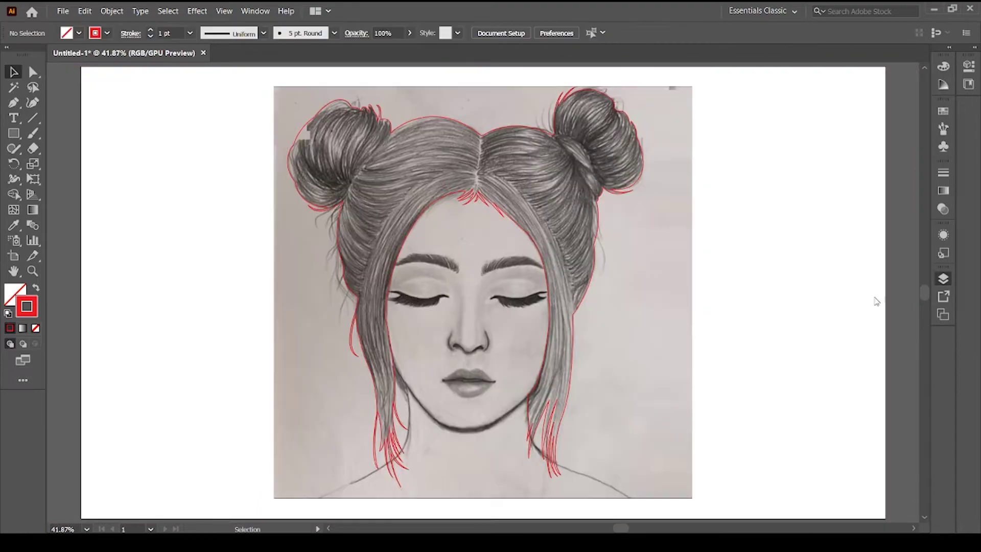
{"action": "key", "text": "ctrl+plus"}
{"action": "key", "text": "ctrl+plus"}
{"action": "scroll", "coordinate": [832, 388], "scroll_direction": "up", "scroll_amount": 2}
{"action": "scroll", "coordinate": [613, 256], "scroll_direction": "down", "scroll_amount": 2}
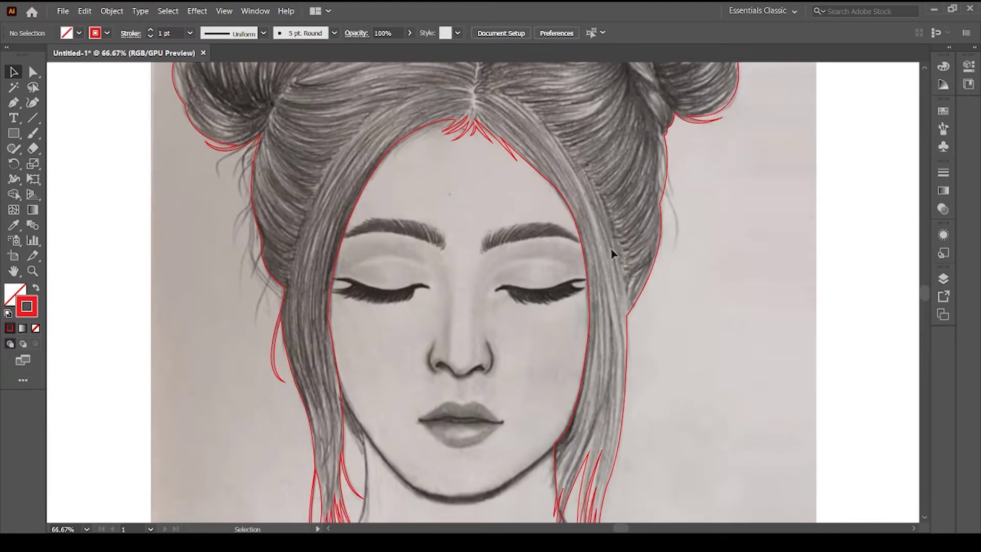
{"action": "scroll", "coordinate": [498, 141], "scroll_direction": "up", "scroll_amount": 2}
{"action": "left_click_drag", "start_coordinate": [479, 131], "coordinate": [478, 202]}
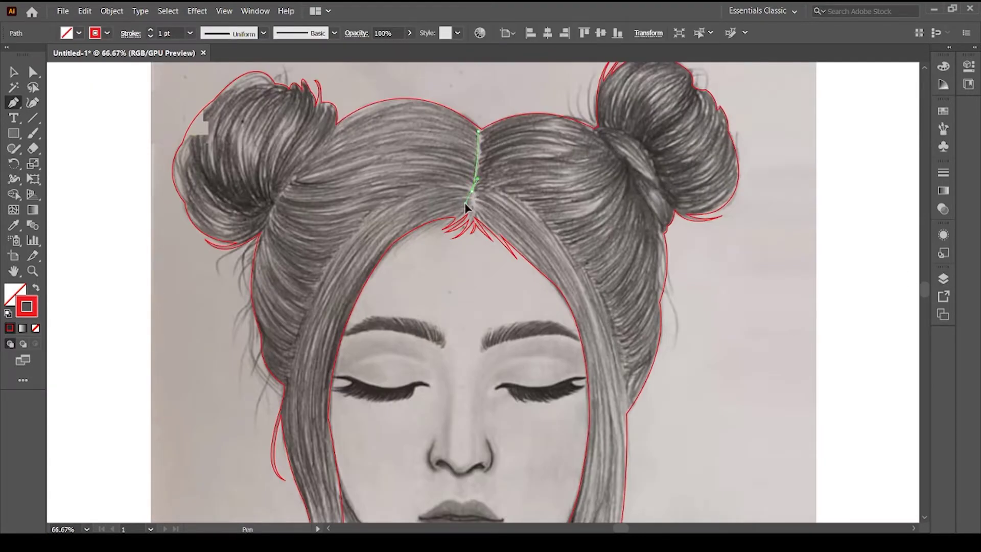
{"action": "scroll", "coordinate": [219, 503], "scroll_direction": "down", "scroll_amount": 3}
{"action": "scroll", "coordinate": [324, 401], "scroll_direction": "up", "scroll_amount": 4}
{"action": "left_click_drag", "start_coordinate": [284, 402], "coordinate": [264, 358]}
{"action": "left_click", "coordinate": [262, 354]}
{"action": "left_click_drag", "start_coordinate": [261, 251], "coordinate": [338, 154]}
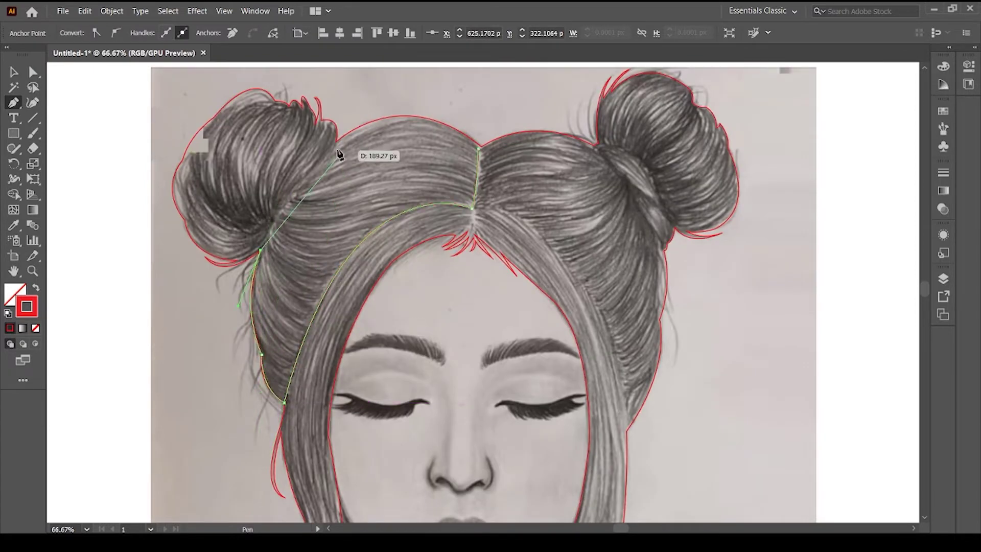
{"action": "left_click_drag", "start_coordinate": [478, 148], "coordinate": [475, 168]}
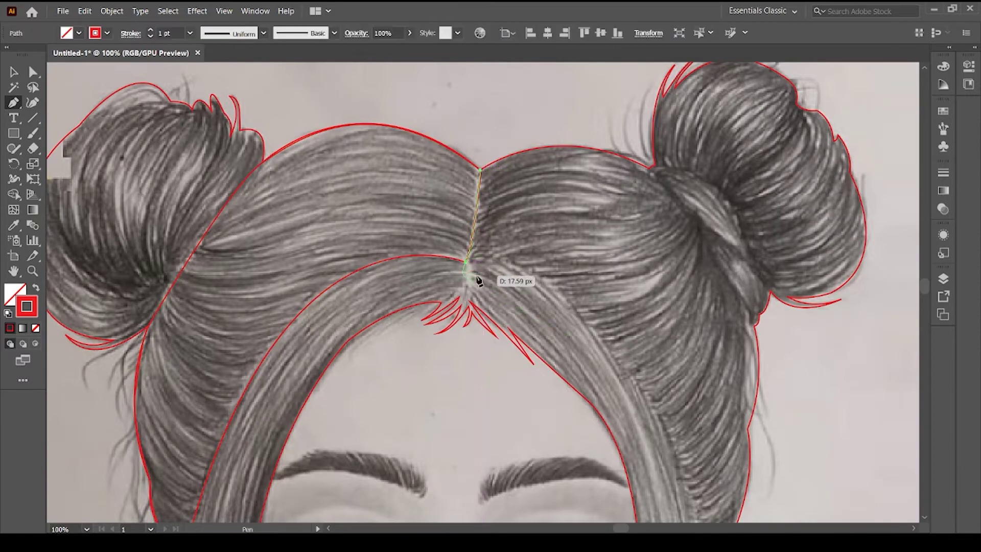
Step: Trace the right hair section down the edge, up the bun, back to the parting
{"action": "left_click", "coordinate": [466, 262]}
{"action": "scroll", "coordinate": [644, 358], "scroll_direction": "down", "scroll_amount": 4}
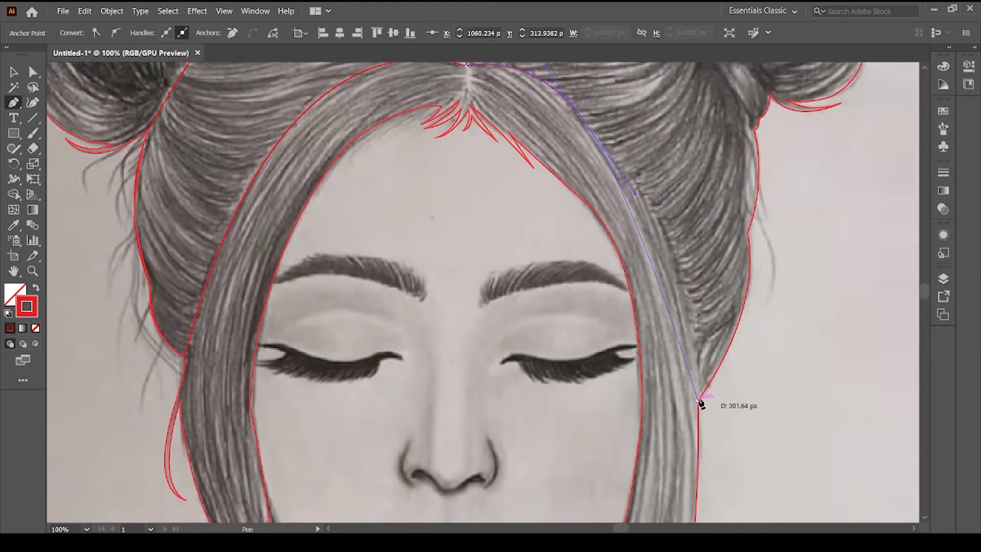
{"action": "left_click_drag", "start_coordinate": [702, 402], "coordinate": [708, 439]}
{"action": "scroll", "coordinate": [716, 307], "scroll_direction": "up", "scroll_amount": 2}
{"action": "left_click_drag", "start_coordinate": [747, 410], "coordinate": [761, 503]}
{"action": "scroll", "coordinate": [747, 410], "scroll_direction": "down", "scroll_amount": 1}
{"action": "scroll", "coordinate": [747, 363], "scroll_direction": "up", "scroll_amount": 1}
{"action": "left_click_drag", "start_coordinate": [754, 307], "coordinate": [745, 259]}
{"action": "left_click_drag", "start_coordinate": [650, 150], "coordinate": [489, 162]}
{"action": "key", "text": "v"}
{"action": "left_click", "coordinate": [864, 333]}
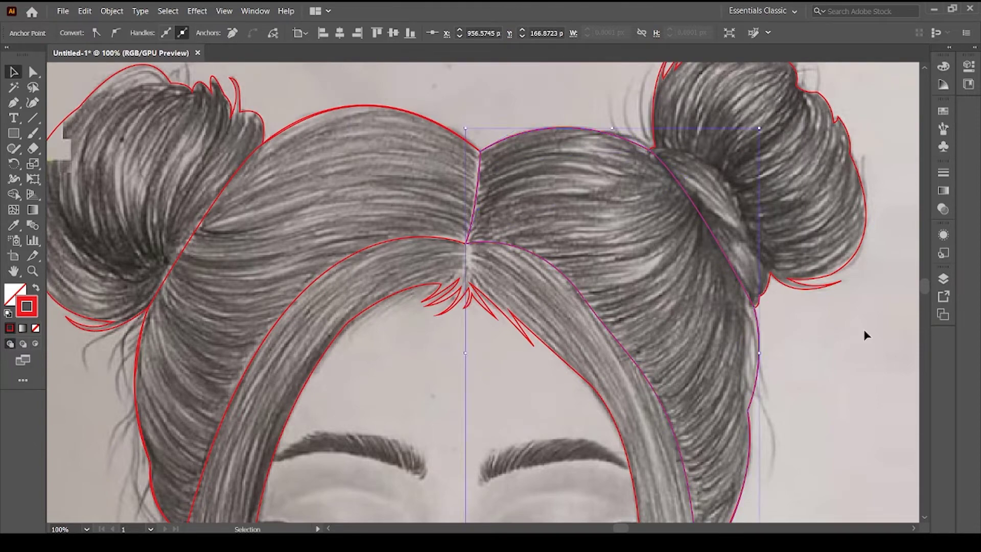
Step: Draw a closed crescent shape along the twisted band at the right bun's base
{"action": "scroll", "coordinate": [265, 135], "scroll_direction": "up", "scroll_amount": 1}
{"action": "scroll", "coordinate": [630, 246], "scroll_direction": "up", "scroll_amount": 1}
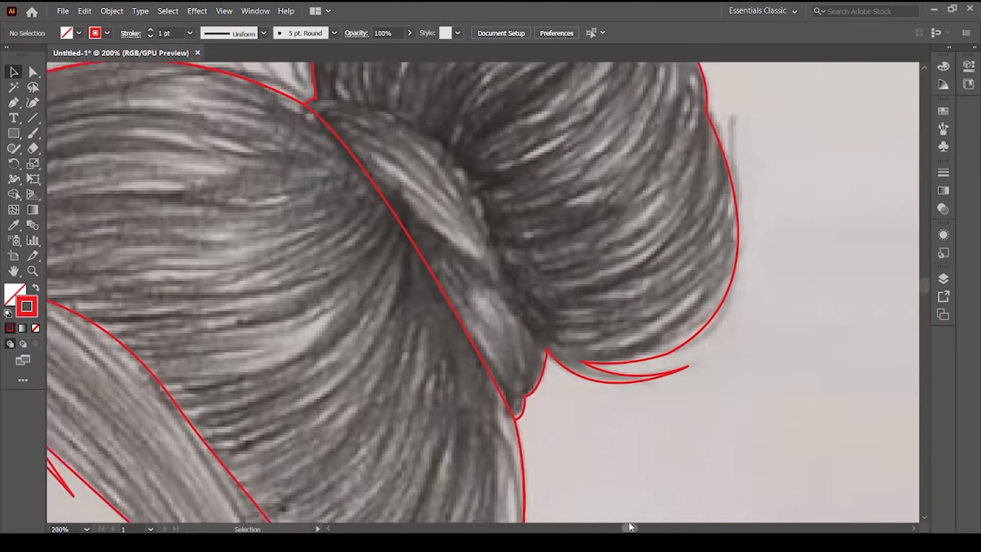
{"action": "key", "text": "p"}
{"action": "left_click", "coordinate": [406, 161]}
{"action": "left_click_drag", "start_coordinate": [584, 310], "coordinate": [592, 357]}
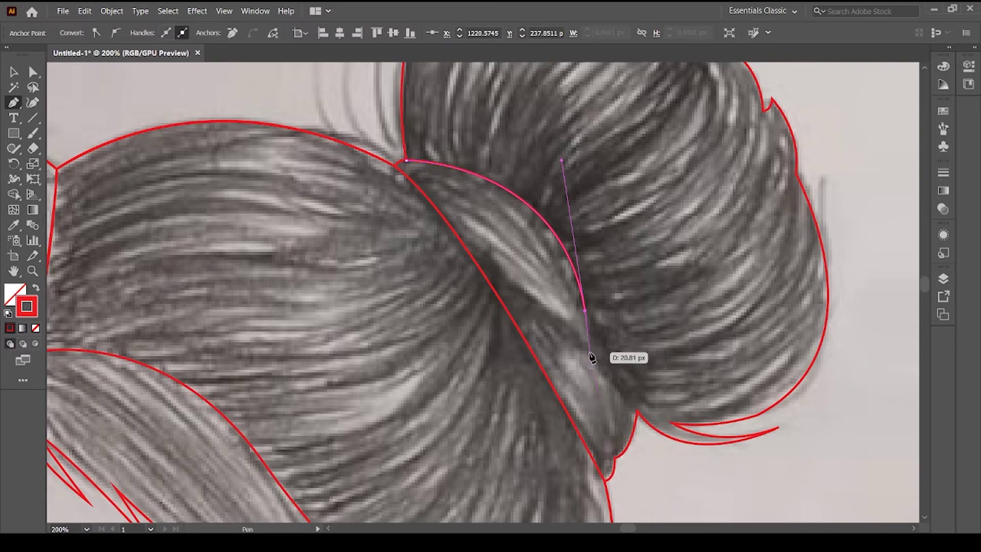
{"action": "left_click", "coordinate": [461, 239]}
{"action": "left_click", "coordinate": [395, 167]}
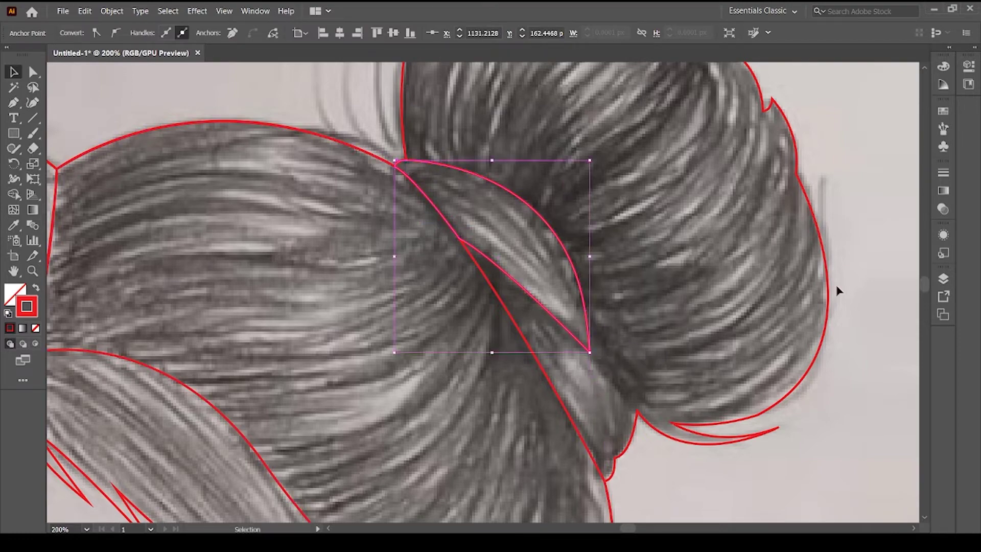
{"action": "left_click", "coordinate": [12, 73]}
{"action": "scroll", "coordinate": [477, 219], "scroll_direction": "down", "scroll_amount": 5}
Step: Draw a second closed band piece along the bun's lower side, then view the whole artboard
{"action": "key", "text": "p"}
{"action": "left_click_drag", "start_coordinate": [604, 277], "coordinate": [661, 460]}
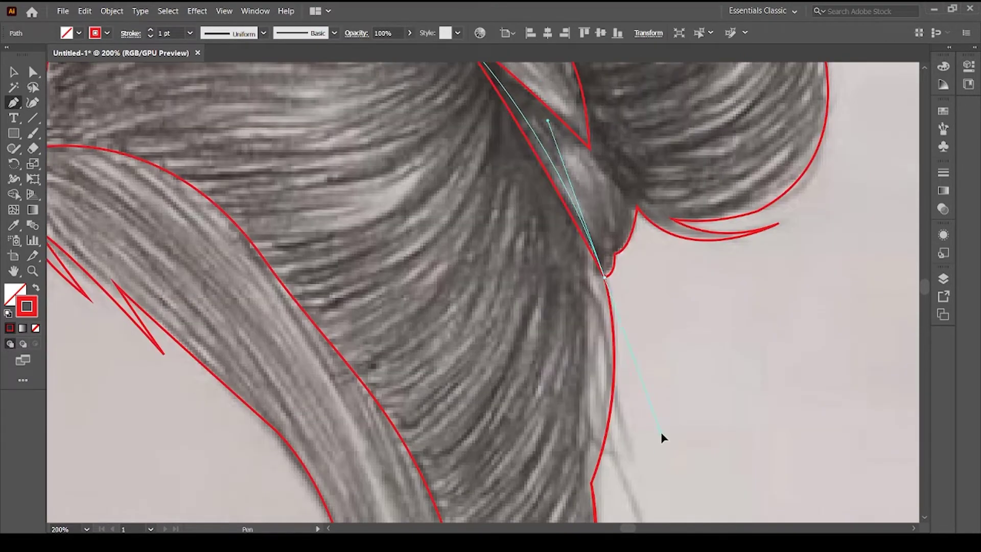
{"action": "scroll", "coordinate": [626, 351], "scroll_direction": "up", "scroll_amount": 3}
{"action": "left_click", "coordinate": [615, 353]}
{"action": "left_click_drag", "start_coordinate": [637, 305], "coordinate": [640, 259]}
{"action": "left_click", "coordinate": [460, 132]}
{"action": "scroll", "coordinate": [403, 138], "scroll_direction": "up", "scroll_amount": 4}
{"action": "key", "text": "v"}
{"action": "left_click", "coordinate": [872, 194]}
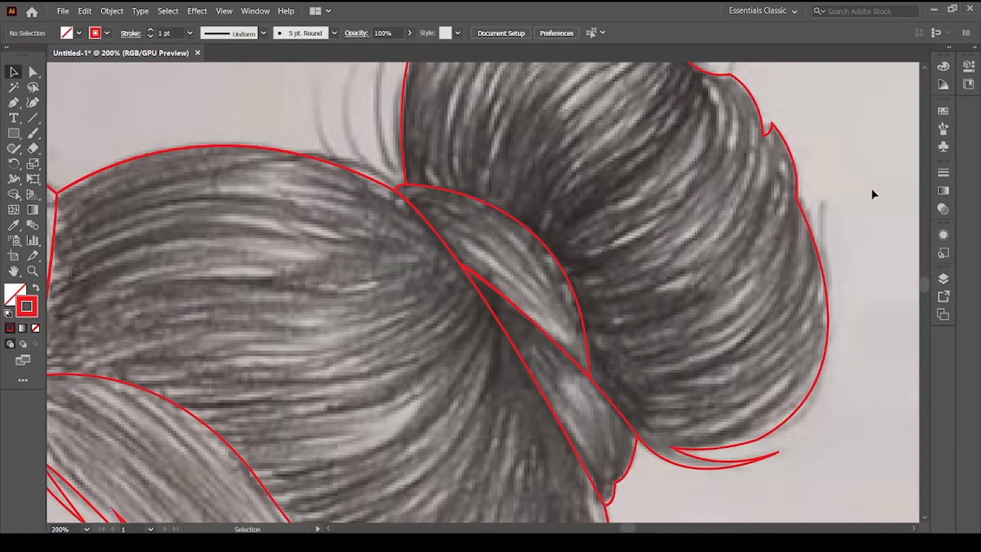
{"action": "key", "text": "ctrl+0"}
{"action": "scroll", "coordinate": [704, 383], "scroll_direction": "down", "scroll_amount": 1}
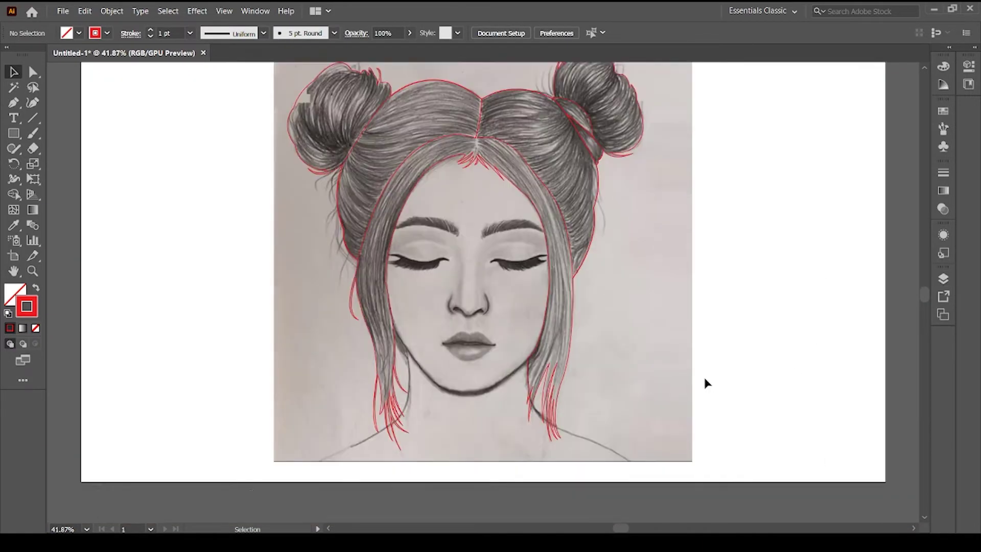
Step: At 100% zoom, draw a curved loose strand down the left side of the hair
{"action": "key", "text": "ctrl+1"}
{"action": "scroll", "coordinate": [722, 70], "scroll_direction": "up", "scroll_amount": 5}
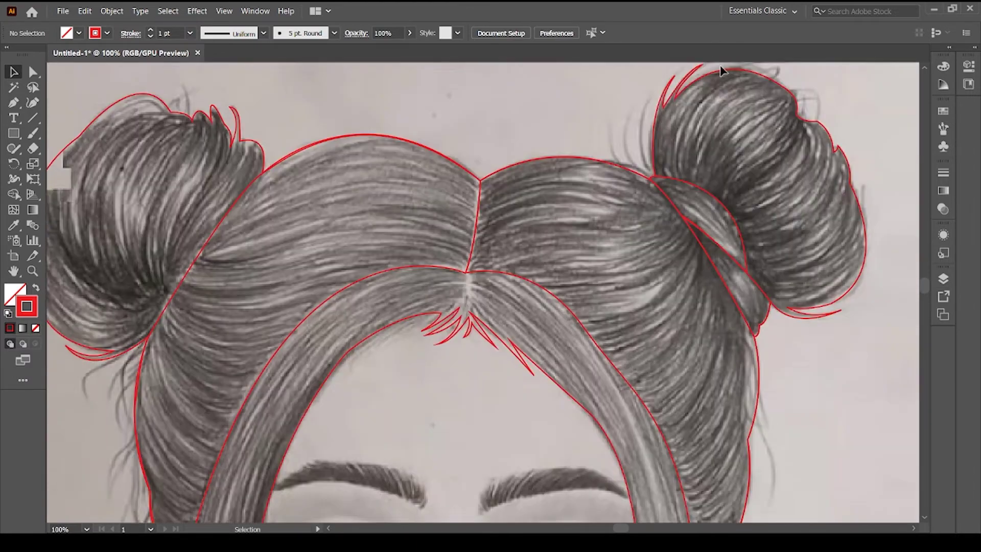
{"action": "key", "text": "p"}
{"action": "scroll", "coordinate": [152, 332], "scroll_direction": "down", "scroll_amount": 5}
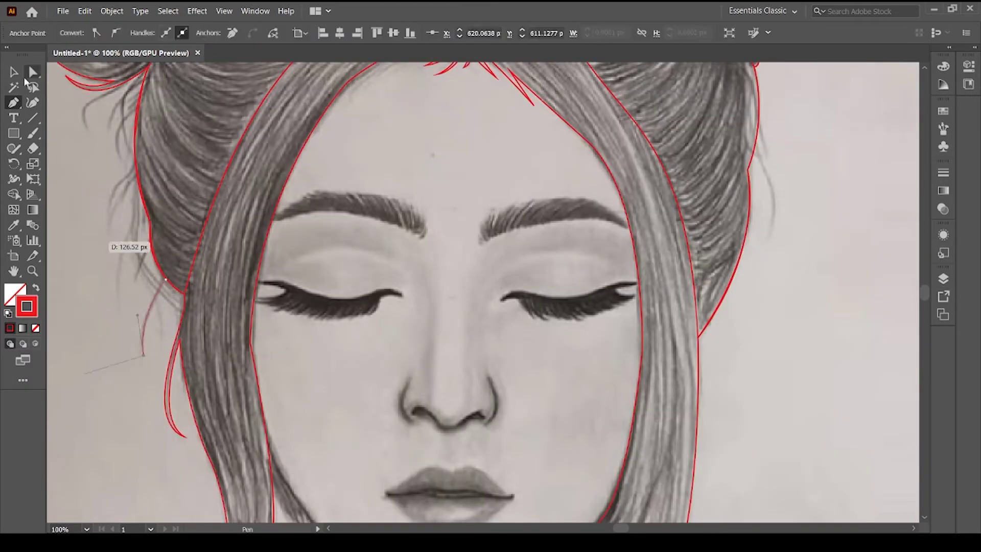
{"action": "key", "text": "v"}
{"action": "scroll", "coordinate": [64, 125], "scroll_direction": "down", "scroll_amount": 2}
{"action": "key", "text": "p"}
{"action": "scroll", "coordinate": [64, 125], "scroll_direction": "up", "scroll_amount": 2}
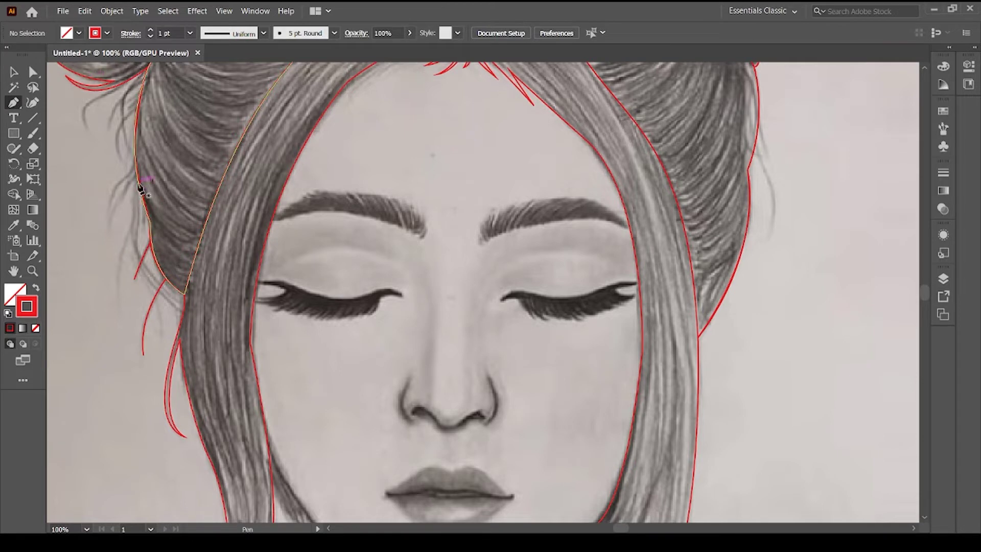
{"action": "left_click_drag", "start_coordinate": [122, 301], "coordinate": [134, 369]}
{"action": "key", "text": "v"}
Step: Add two more small loose strands curving down beside the left temple
{"action": "scroll", "coordinate": [214, 327], "scroll_direction": "down", "scroll_amount": 1}
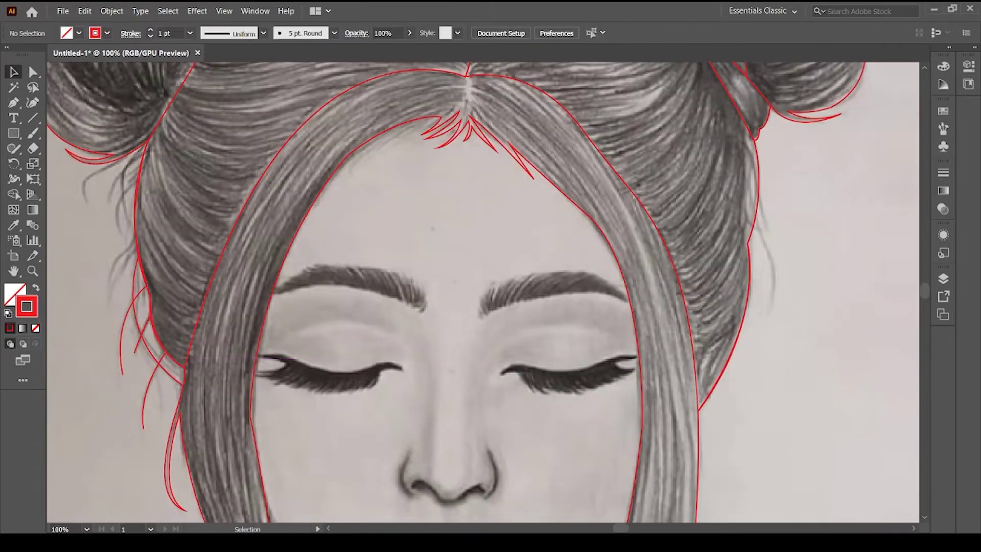
{"action": "scroll", "coordinate": [297, 285], "scroll_direction": "up", "scroll_amount": 1}
{"action": "key", "text": "v"}
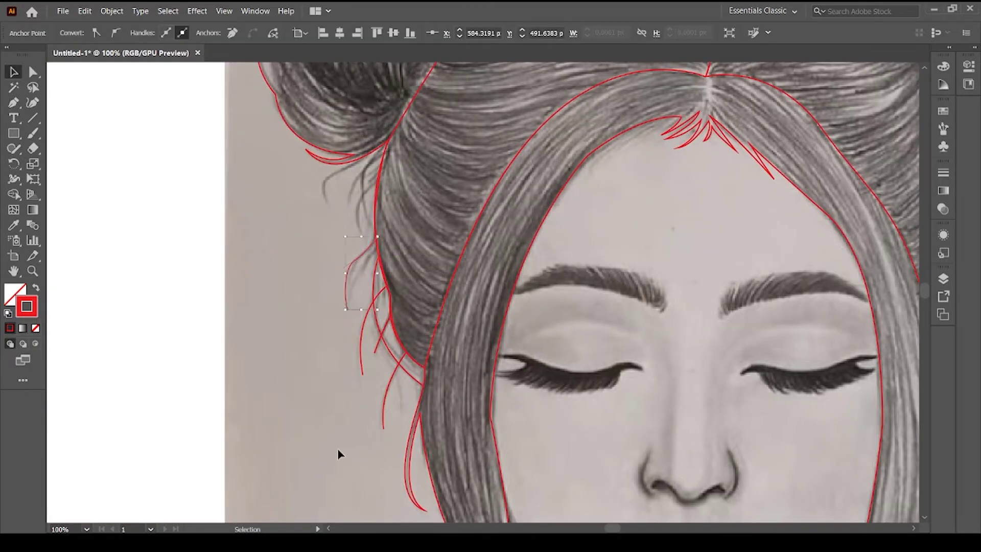
{"action": "scroll", "coordinate": [299, 356], "scroll_direction": "up", "scroll_amount": 1}
{"action": "key", "text": "p"}
{"action": "left_click", "coordinate": [387, 182]}
{"action": "left_click_drag", "start_coordinate": [368, 265], "coordinate": [404, 321]}
{"action": "left_click", "coordinate": [201, 247], "text": "ctrl"}
{"action": "left_click", "coordinate": [328, 239]}
{"action": "left_click", "coordinate": [364, 208]}
{"action": "key", "text": "v"}
{"action": "key", "text": "ctrl+0"}
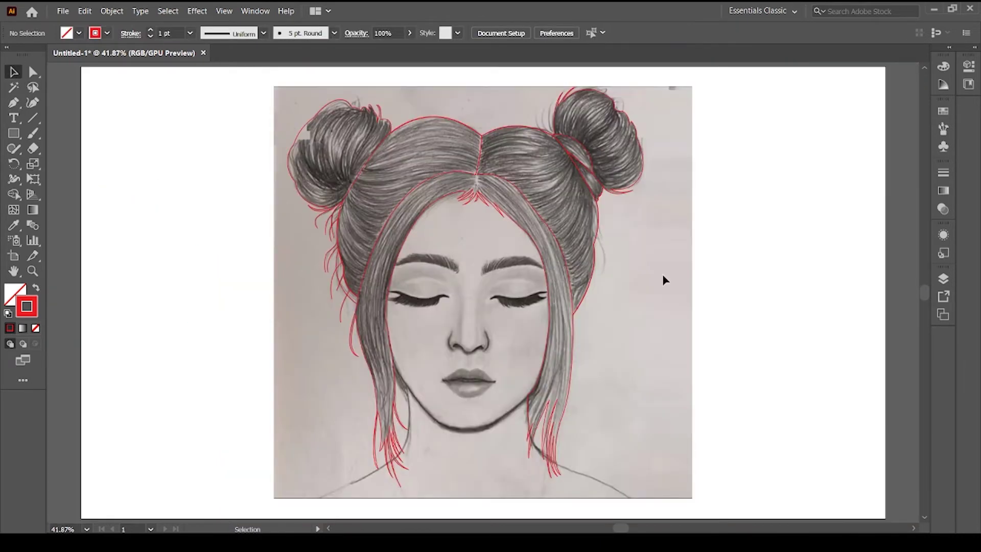
{"action": "key", "text": "ctrl+1"}
Step: Draw two stray strands hanging below the right bun
{"action": "left_click_drag", "start_coordinate": [328, 442], "coordinate": [305, 477]}
{"action": "left_click", "coordinate": [460, 358], "text": "ctrl"}
{"action": "left_click", "coordinate": [322, 327]}
{"action": "left_click_drag", "start_coordinate": [356, 388], "coordinate": [358, 435]}
{"action": "left_click", "coordinate": [335, 499]}
{"action": "left_click", "coordinate": [613, 337], "text": "ctrl"}
{"action": "key", "text": "ctrl+0"}
{"action": "key", "text": "ctrl+1"}
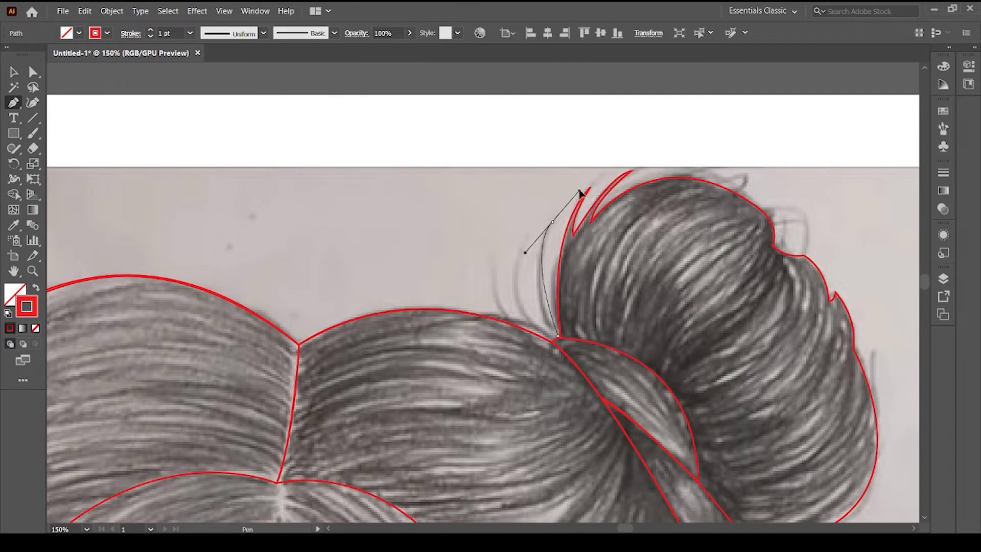
Step: Add a strand curving up the bun's edge and a flyaway at its top-right
{"action": "key", "text": "v"}
{"action": "key", "text": "p"}
{"action": "left_click", "coordinate": [535, 326]}
{"action": "left_click_drag", "start_coordinate": [527, 243], "coordinate": [558, 190]}
{"action": "left_click", "coordinate": [14, 75]}
{"action": "left_click", "coordinate": [272, 216]}
{"action": "scroll", "coordinate": [718, 259], "scroll_direction": "up", "scroll_amount": 3}
{"action": "scroll", "coordinate": [835, 298], "scroll_direction": "up", "scroll_amount": 1}
{"action": "scroll", "coordinate": [836, 299], "scroll_direction": "down", "scroll_amount": 1}
{"action": "key", "text": "p"}
{"action": "left_click", "coordinate": [805, 324]}
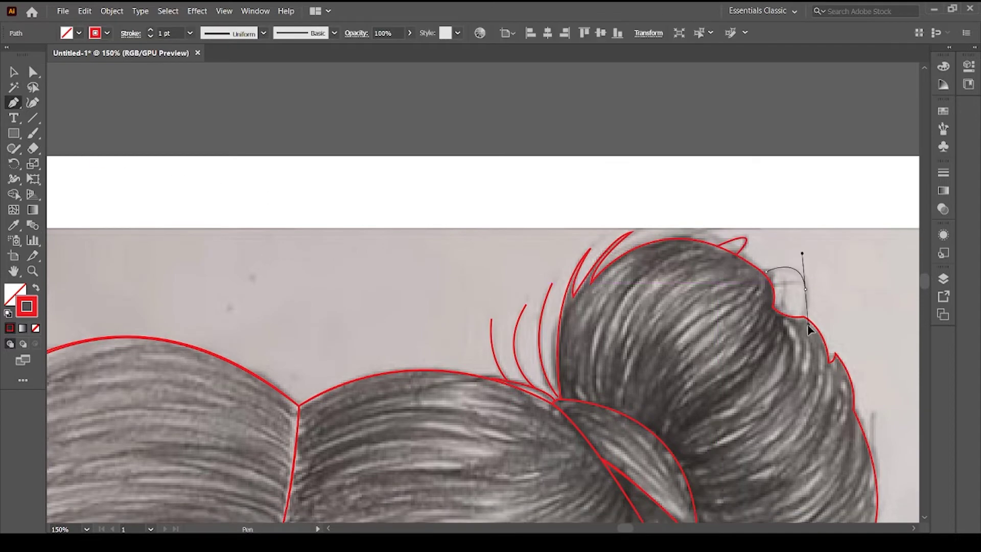
{"action": "left_click", "coordinate": [806, 278]}
{"action": "key", "text": "v"}
{"action": "left_click", "coordinate": [505, 207]}
Step: Trace an outline along the jaw and chin, over the head and down the left hair
{"action": "key", "text": "ctrl+0"}
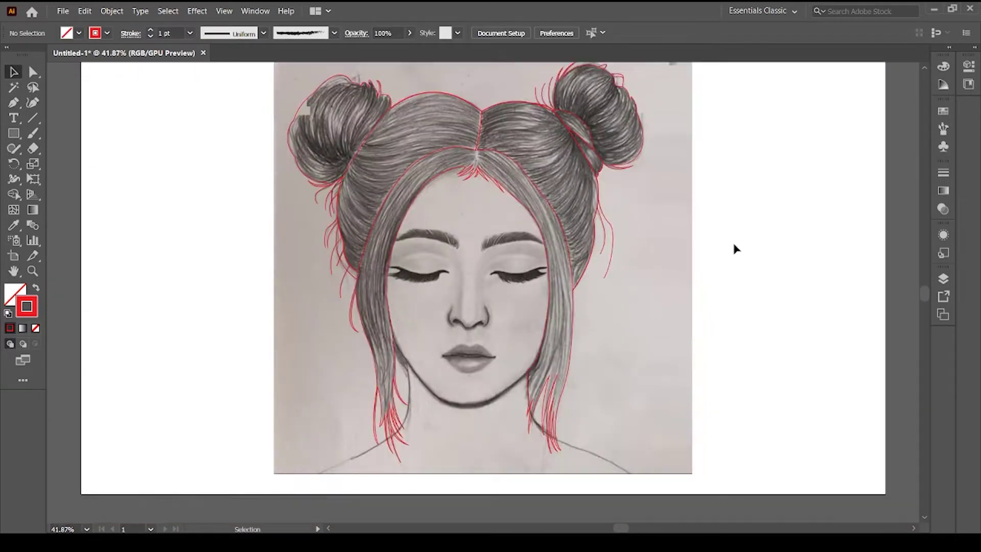
{"action": "key", "text": "ctrl+plus"}
{"action": "key", "text": "ctrl+plus"}
{"action": "left_click", "coordinate": [14, 104]}
{"action": "left_click", "coordinate": [341, 310]}
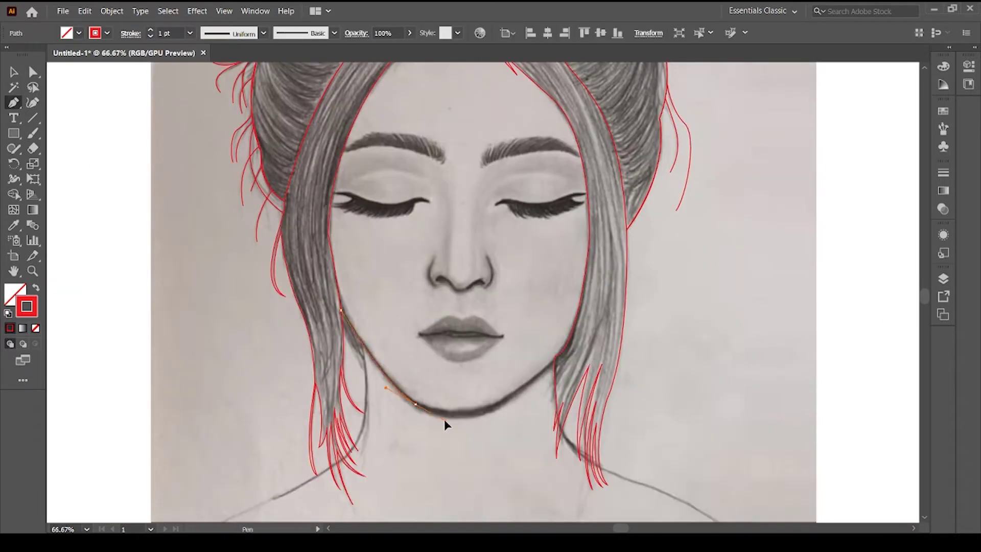
{"action": "left_click_drag", "start_coordinate": [462, 417], "coordinate": [478, 419]}
{"action": "left_click_drag", "start_coordinate": [534, 381], "coordinate": [546, 367]}
{"action": "scroll", "coordinate": [599, 223], "scroll_direction": "up", "scroll_amount": 3}
{"action": "left_click_drag", "start_coordinate": [446, 112], "coordinate": [395, 83]}
{"action": "left_click_drag", "start_coordinate": [324, 299], "coordinate": [317, 365]}
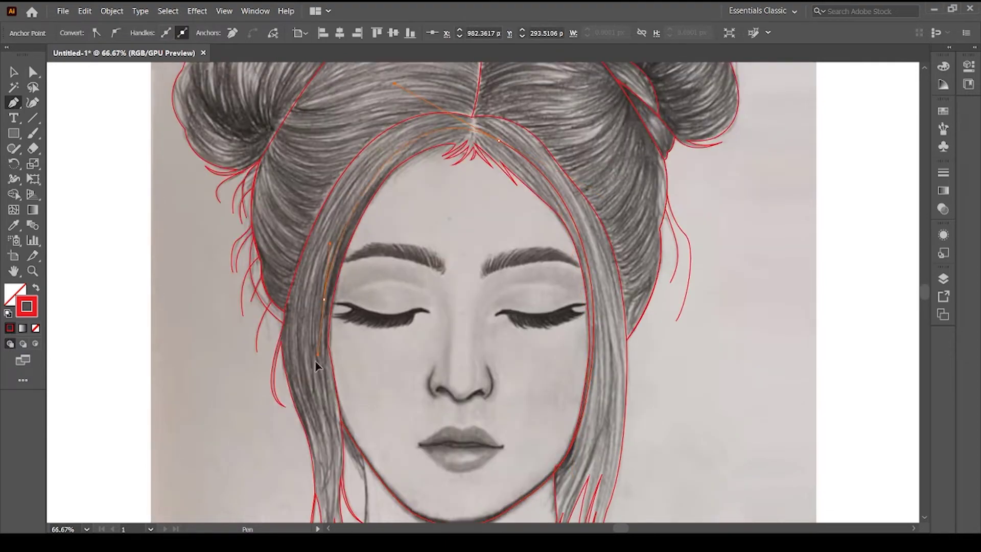
{"action": "key", "text": "v"}
{"action": "left_click", "coordinate": [854, 295]}
{"action": "key", "text": "ctrl+0"}
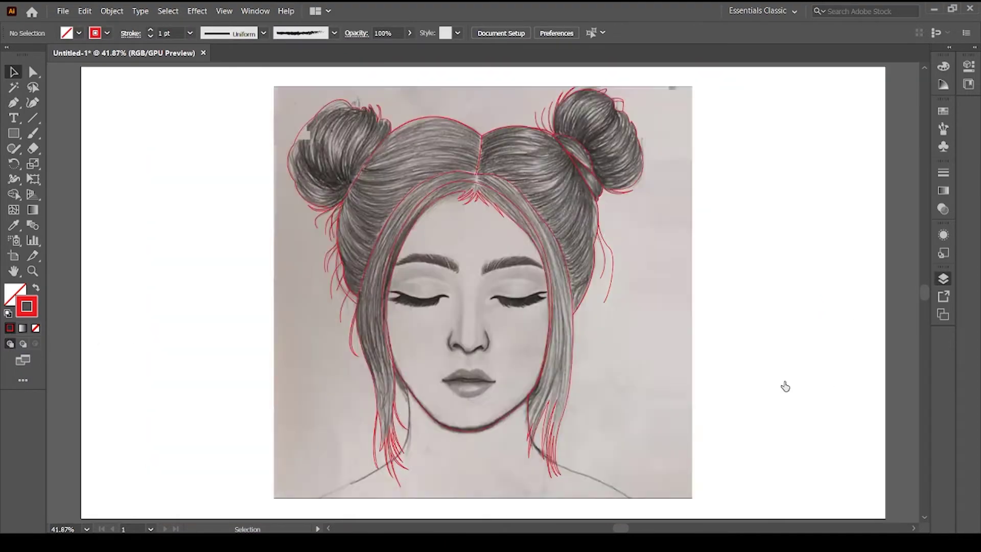
Step: Zoom in on the right eye and begin the upper lashline curve toward the outer corner
{"action": "key", "text": "ctrl+plus"}
{"action": "key", "text": "ctrl+plus"}
{"action": "key", "text": "ctrl+plus"}
{"action": "scroll", "coordinate": [662, 324], "scroll_direction": "up", "scroll_amount": 2}
{"action": "key", "text": "p"}
{"action": "key", "text": "ctrl+plus"}
{"action": "key", "text": "ctrl+plus"}
{"action": "left_click", "coordinate": [519, 301]}
{"action": "left_click_drag", "start_coordinate": [562, 284], "coordinate": [588, 287]}
{"action": "left_click_drag", "start_coordinate": [646, 295], "coordinate": [684, 298]}
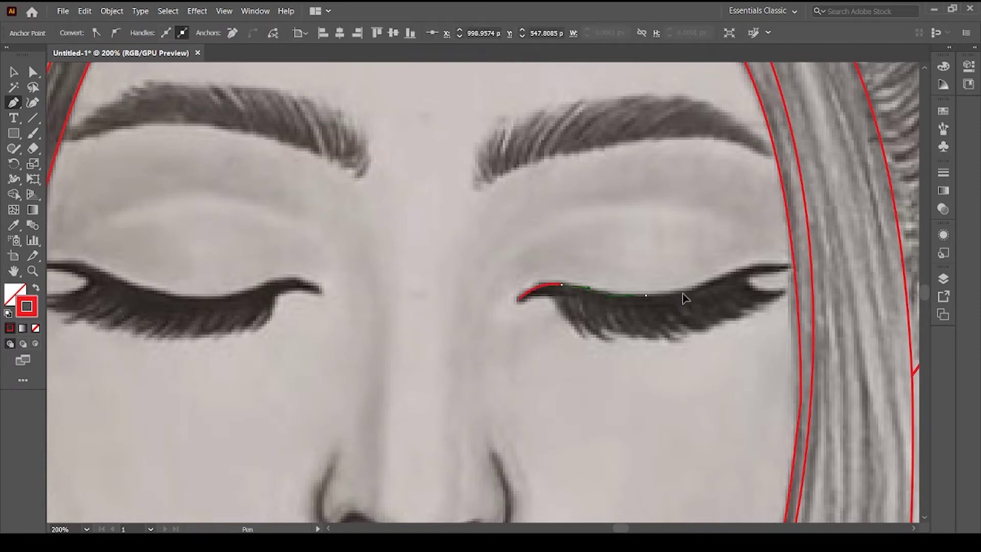
Step: Trace the lash tip's curling hook and lower flick with curved anchor points
{"action": "left_click_drag", "start_coordinate": [793, 267], "coordinate": [397, 322]}
{"action": "key", "text": "ctrl+plus"}
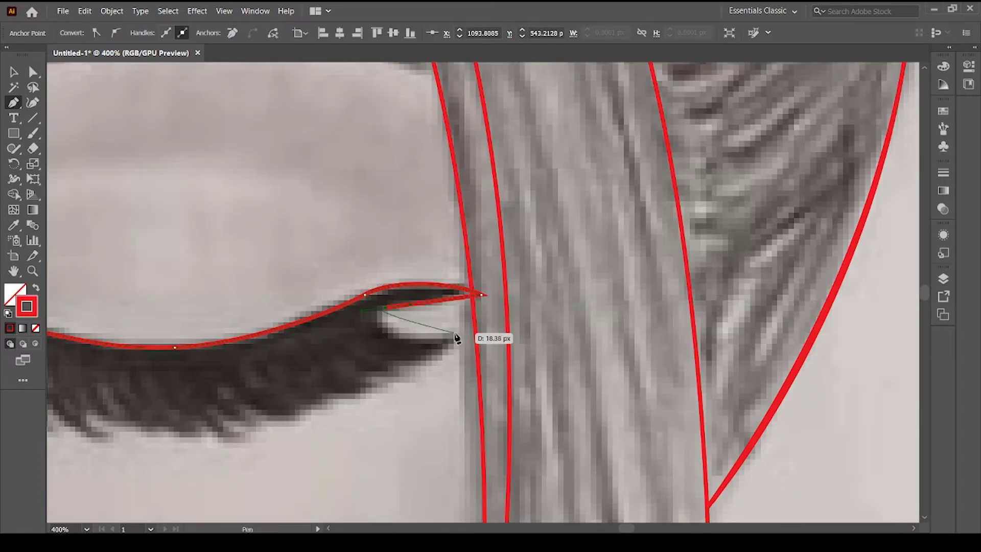
{"action": "mouse_move", "coordinate": [457, 338]}
{"action": "left_mouse_down"}
{"action": "mouse_move", "coordinate": [428, 327]}
{"action": "mouse_move", "coordinate": [463, 322]}
{"action": "left_mouse_up"}
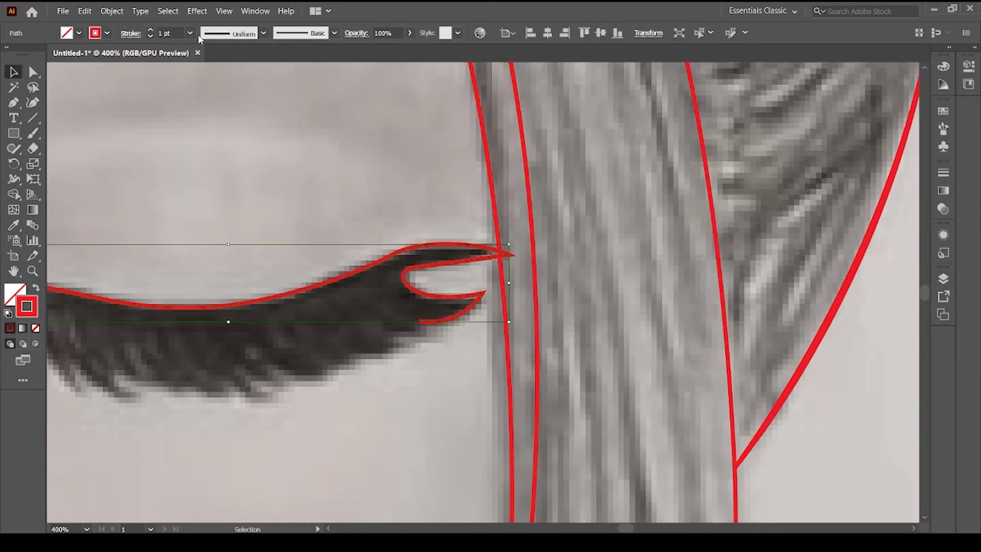
{"action": "left_click_drag", "start_coordinate": [393, 343], "coordinate": [342, 358]}
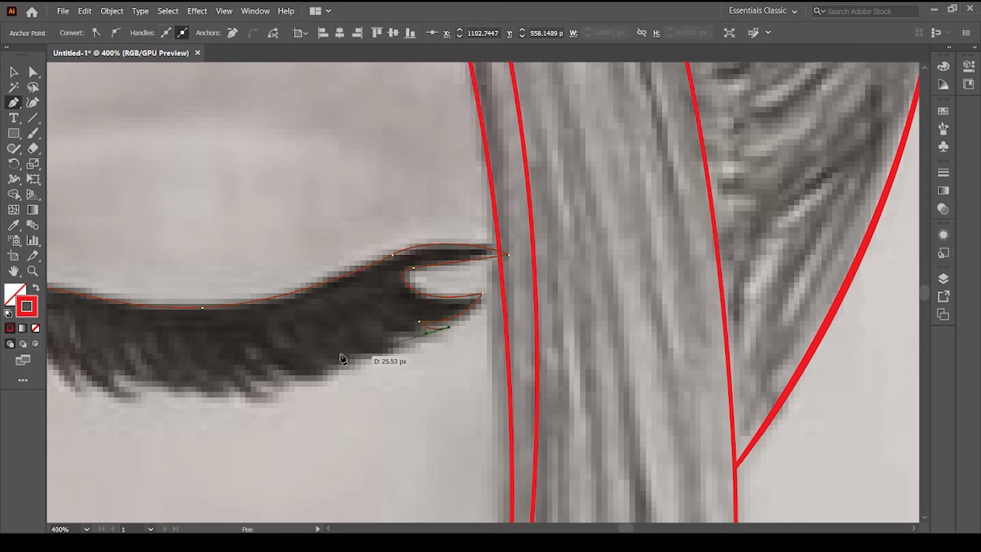
{"action": "key", "text": "ctrl+equal"}
{"action": "left_click_drag", "start_coordinate": [413, 286], "coordinate": [458, 294]}
{"action": "key", "text": "ctrl+minus"}
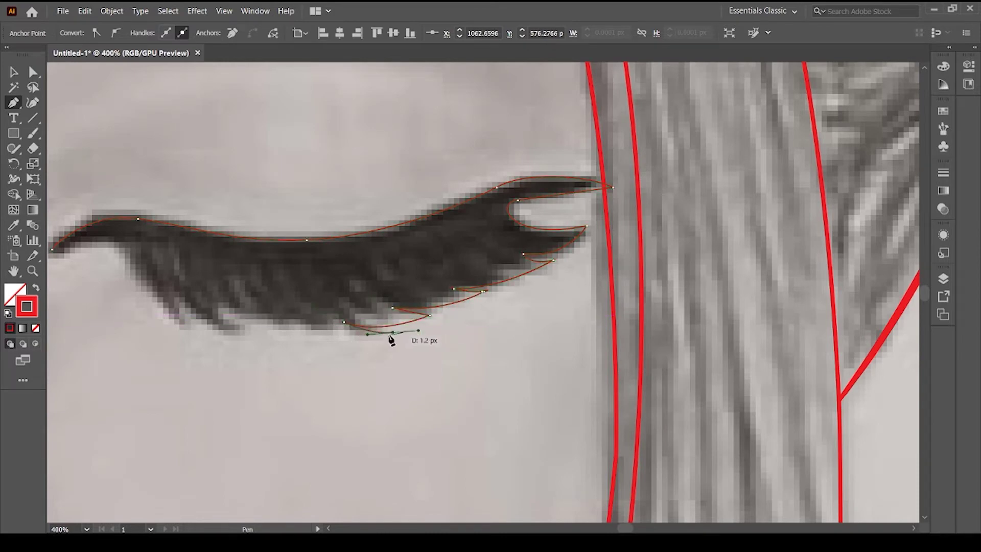
{"action": "key", "text": "ctrl+equal"}
{"action": "key", "text": "ctrl+equal"}
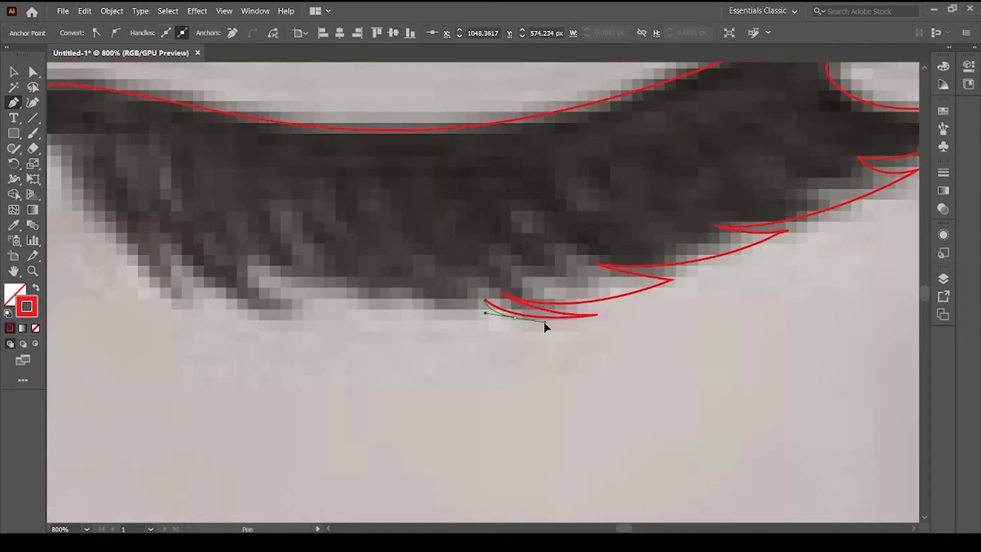
{"action": "mouse_move", "coordinate": [480, 294]}
{"action": "left_mouse_down"}
{"action": "mouse_move", "coordinate": [445, 290]}
{"action": "mouse_move", "coordinate": [440, 330]}
{"action": "left_mouse_up"}
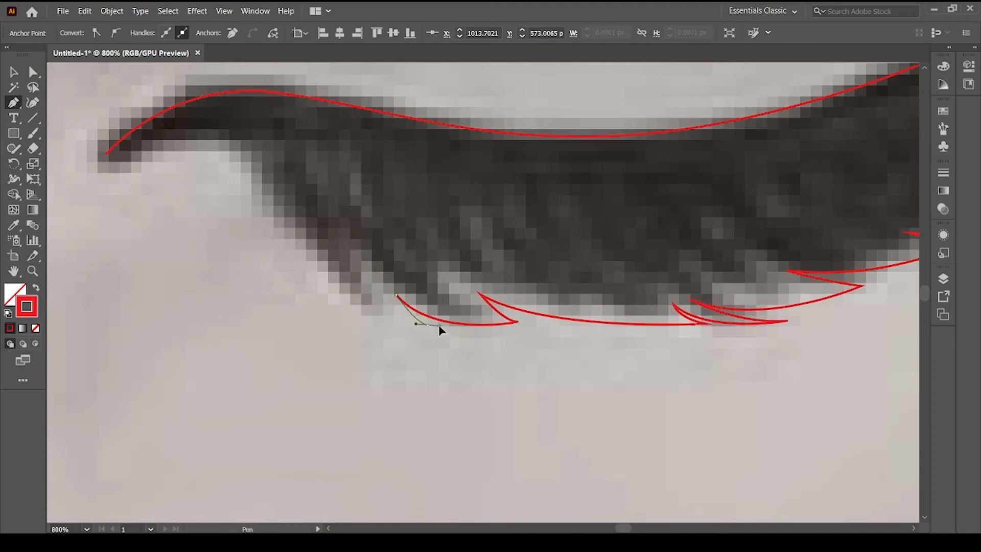
{"action": "scroll", "coordinate": [147, 110], "scroll_direction": "up", "scroll_amount": 3}
{"action": "scroll", "coordinate": [105, 296], "scroll_direction": "left", "scroll_amount": 4}
{"action": "left_click_drag", "start_coordinate": [300, 295], "coordinate": [218, 351]}
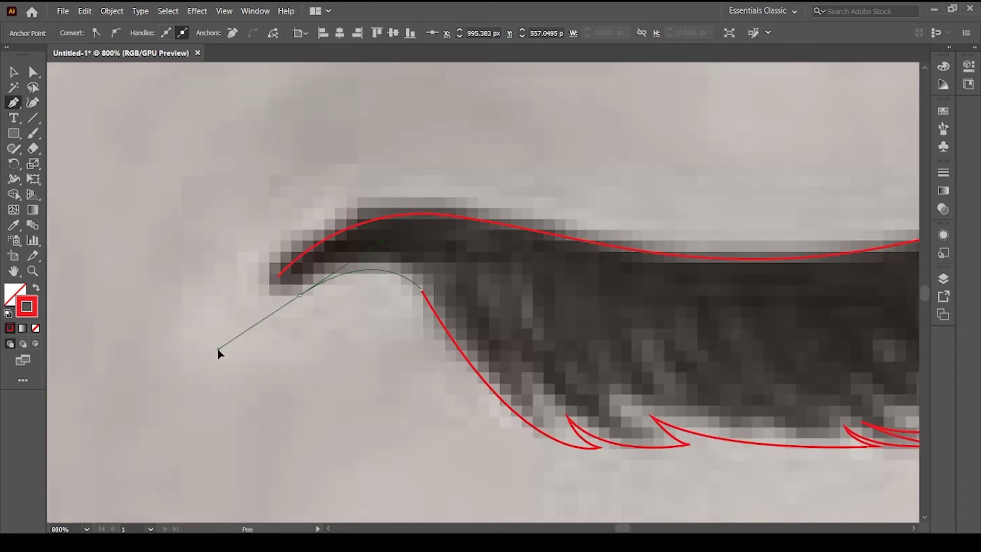
Step: Outline the zigzag points along the lash's lower edge
{"action": "key", "text": "ctrl+minus"}
{"action": "key", "text": "ctrl+minus"}
{"action": "key", "text": "ctrl+minus"}
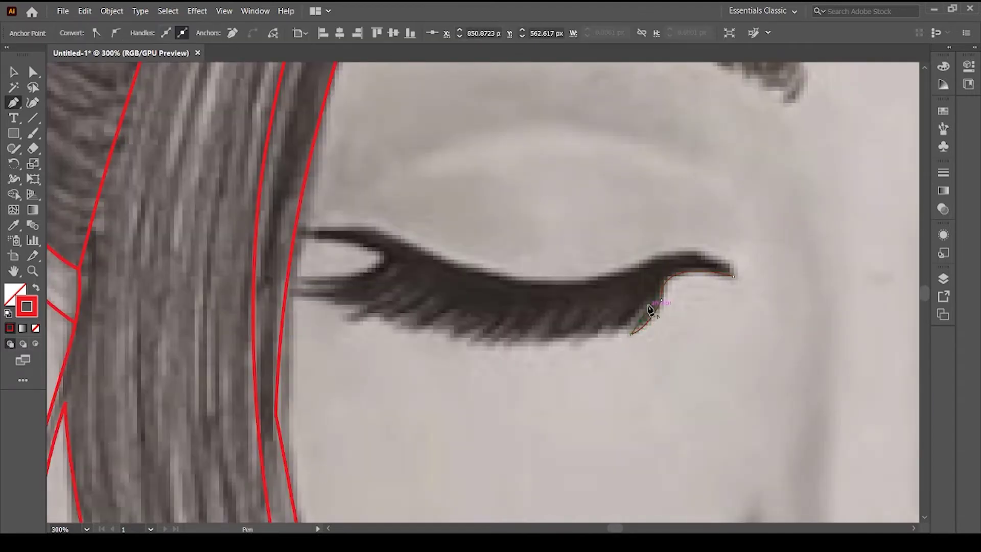
{"action": "key", "text": "ctrl+plus"}
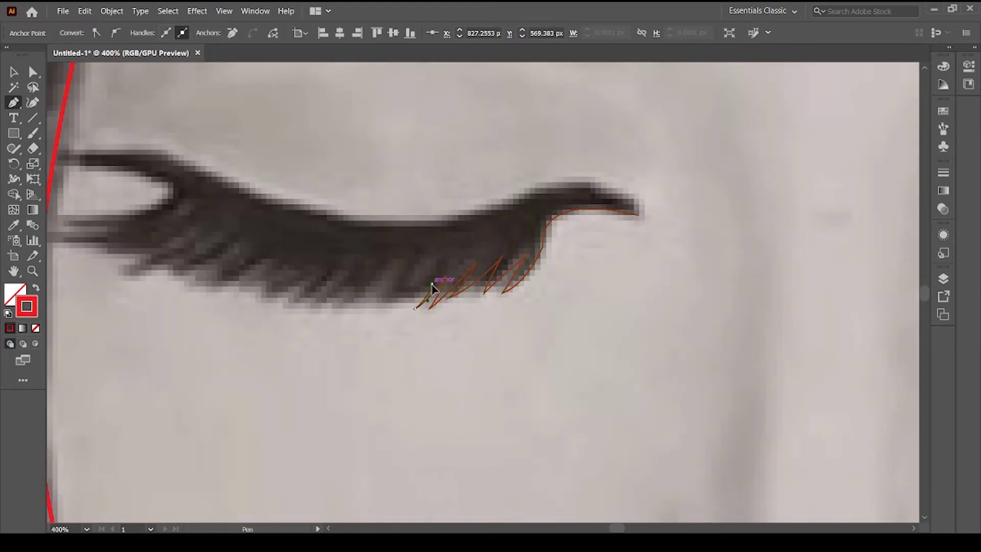
{"action": "scroll", "coordinate": [77, 280], "scroll_direction": "left", "scroll_amount": 5}
{"action": "left_click", "coordinate": [425, 277]}
{"action": "mouse_move", "coordinate": [454, 258]}
{"action": "left_mouse_down"}
{"action": "mouse_move", "coordinate": [402, 238]}
{"action": "mouse_move", "coordinate": [466, 227]}
{"action": "left_mouse_up"}
{"action": "left_click_drag", "start_coordinate": [317, 225], "coordinate": [324, 226]}
{"action": "left_click_drag", "start_coordinate": [464, 195], "coordinate": [467, 179]}
Step: Run the outline along the lash's top edge and close the shape at its tip
{"action": "left_click", "coordinate": [333, 171]}
{"action": "left_click", "coordinate": [532, 179]}
{"action": "left_click", "coordinate": [846, 176]}
{"action": "scroll", "coordinate": [576, 218], "scroll_direction": "right", "scroll_amount": 6}
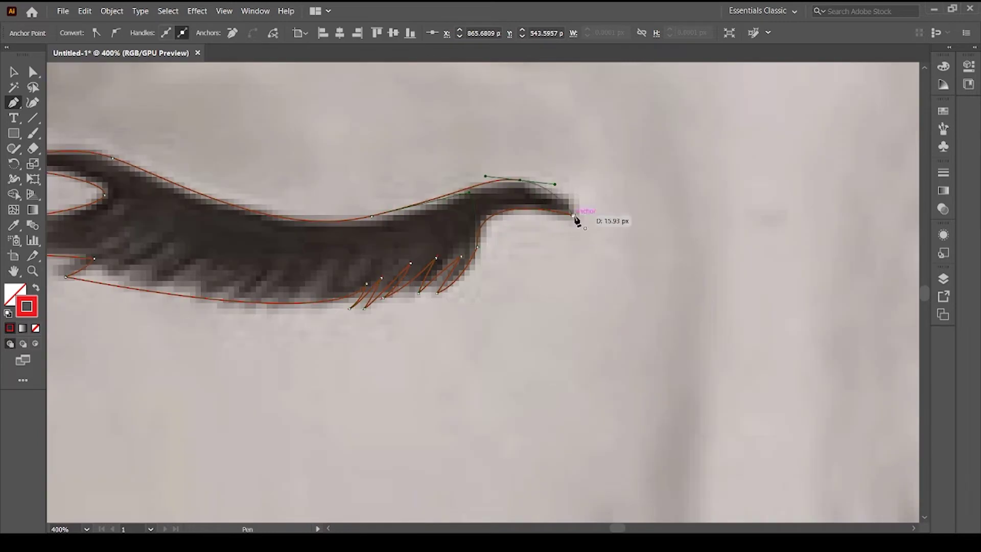
{"action": "left_click", "coordinate": [574, 214]}
{"action": "key", "text": "v"}
{"action": "left_click", "coordinate": [471, 342]}
{"action": "key", "text": "ctrl+0"}
Step: Check the outlines with the sketch hidden, then trace the right eyebrow
{"action": "key", "text": "ctrl+shift+w"}
{"action": "key", "text": "ctrl+shift+w"}
{"action": "key", "text": "ctrl+plus"}
{"action": "key", "text": "ctrl+plus"}
{"action": "key", "text": "ctrl+plus"}
{"action": "key", "text": "p"}
{"action": "left_click_drag", "start_coordinate": [475, 229], "coordinate": [467, 200]}
{"action": "left_click_drag", "start_coordinate": [525, 174], "coordinate": [576, 164]}
{"action": "left_click_drag", "start_coordinate": [708, 210], "coordinate": [749, 276]}
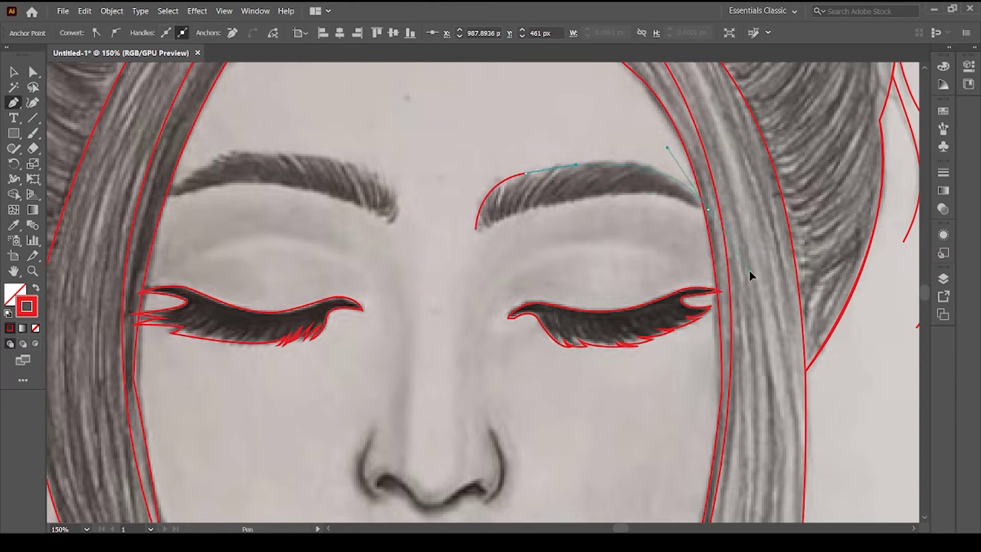
{"action": "left_click", "coordinate": [459, 200], "text": "ctrl"}
Step: Trace the left eyebrow outline and view the whole artboard
{"action": "left_click", "coordinate": [392, 232]}
{"action": "scroll", "coordinate": [131, 220], "scroll_direction": "left", "scroll_amount": 2}
{"action": "left_click_drag", "start_coordinate": [207, 215], "coordinate": [64, 266]}
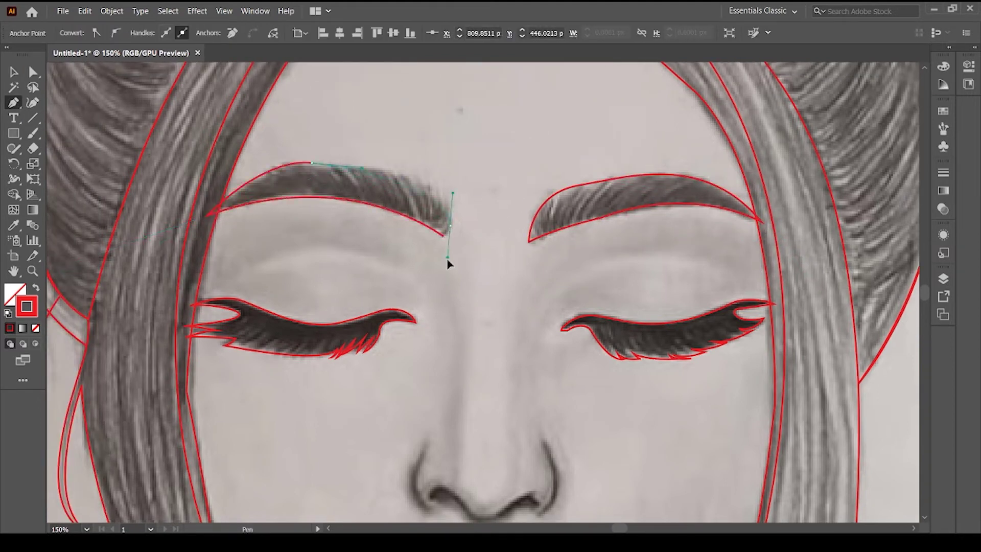
{"action": "key", "text": "v"}
{"action": "key", "text": "ctrl+0"}
{"action": "left_click", "coordinate": [665, 284]}
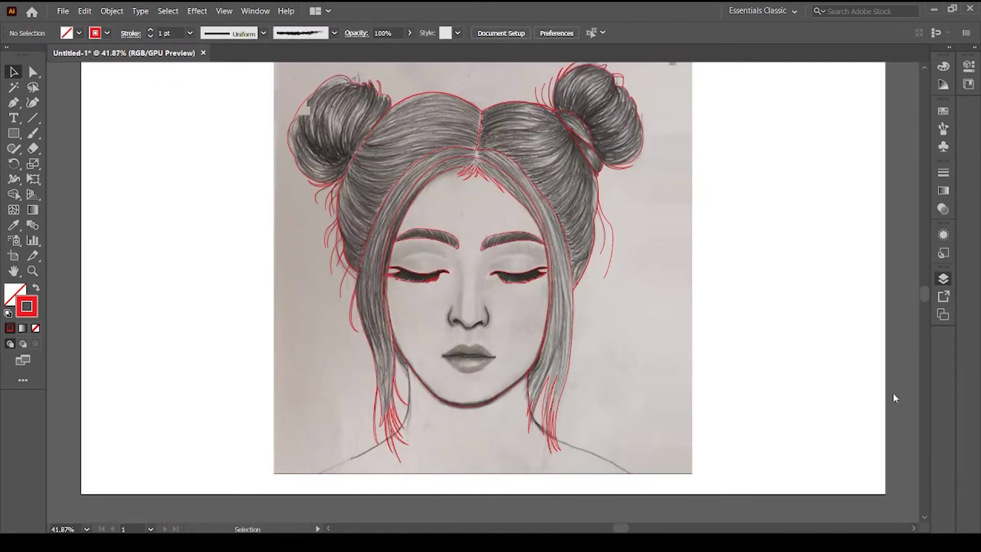
Step: Draw the closed outer lip outline along the upper and lower lips
{"action": "key", "text": "p"}
{"action": "scroll", "coordinate": [481, 367], "scroll_direction": "up", "scroll_amount": 5}
{"action": "left_click", "coordinate": [339, 310]}
{"action": "left_click", "coordinate": [384, 280]}
{"action": "left_click_drag", "start_coordinate": [433, 280], "coordinate": [449, 299]}
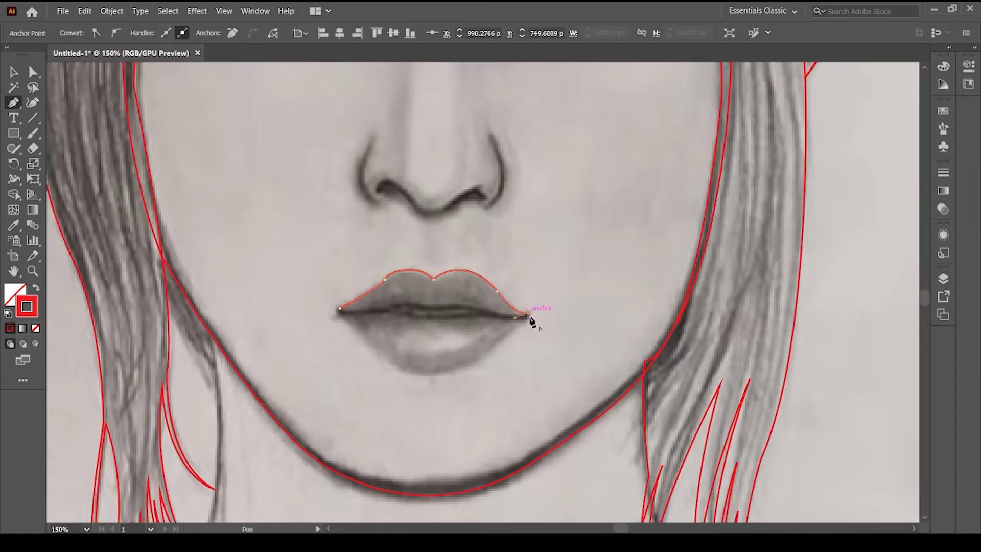
{"action": "left_click_drag", "start_coordinate": [370, 346], "coordinate": [340, 311]}
{"action": "key", "text": "v"}
{"action": "key", "text": "ctrl+shift+a"}
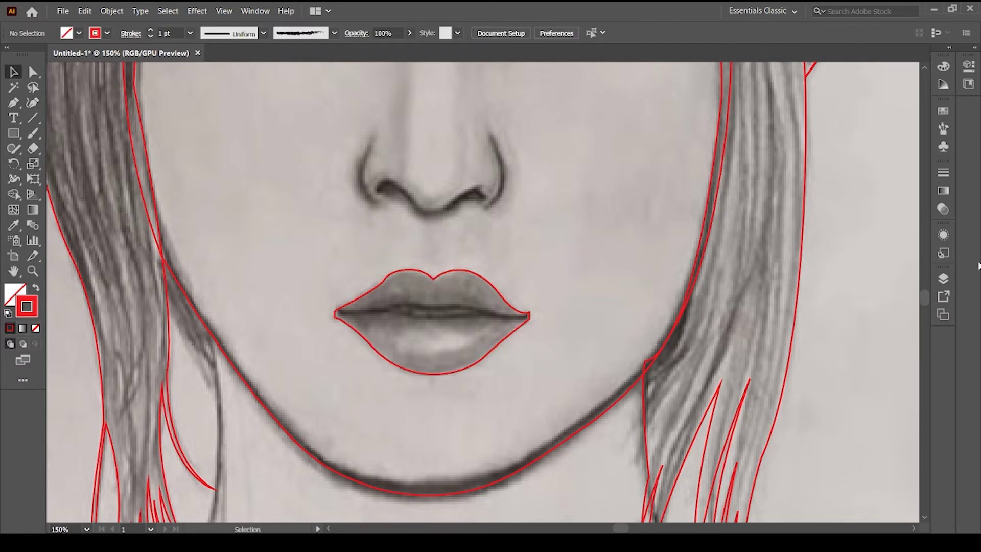
Step: Add a highlight curve inside the lower lip
{"action": "key", "text": "p"}
{"action": "left_click", "coordinate": [371, 324]}
{"action": "left_click_drag", "start_coordinate": [528, 314], "coordinate": [538, 308]}
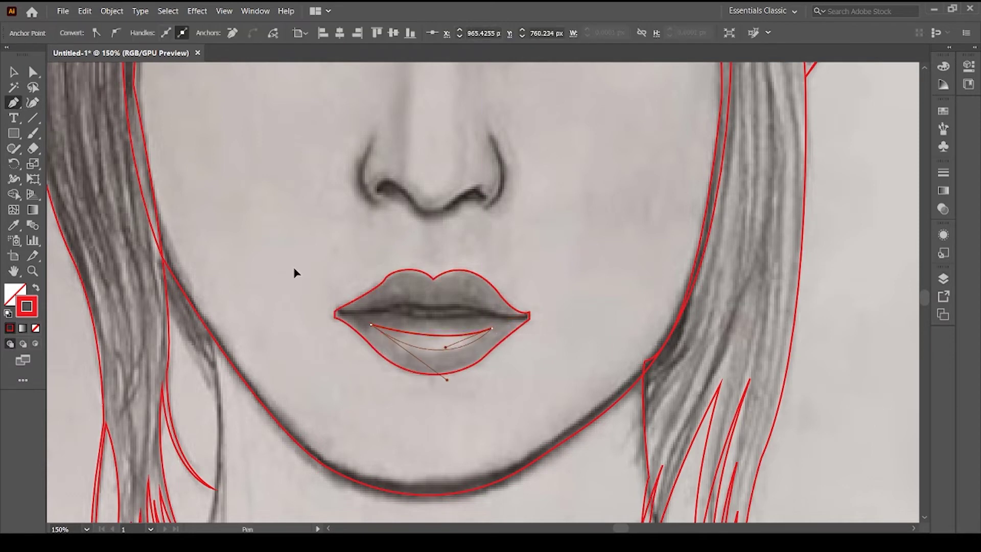
{"action": "key", "text": "v"}
{"action": "key", "text": "ctrl+shift+a"}
Step: Draw the parting line between the lips from the left corner to the right
{"action": "left_click", "coordinate": [337, 312]}
{"action": "left_click", "coordinate": [399, 303]}
{"action": "left_click", "coordinate": [434, 307]}
{"action": "left_click", "coordinate": [498, 314]}
{"action": "left_click", "coordinate": [529, 314]}
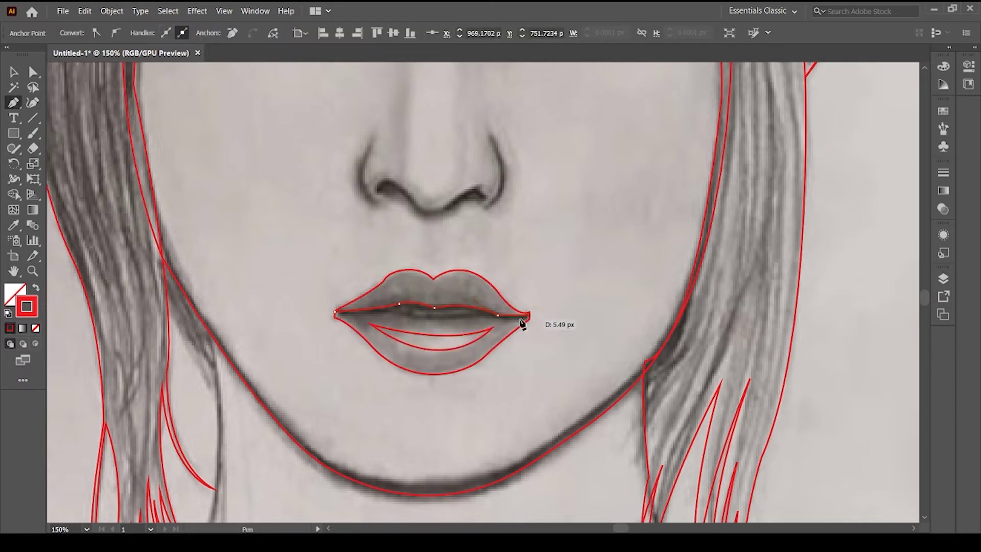
{"action": "key", "text": "ctrl+equal"}
{"action": "key", "text": "ctrl+equal"}
{"action": "key", "text": "ctrl+equal"}
{"action": "mouse_move", "coordinate": [401, 308]}
{"action": "left_mouse_down"}
{"action": "mouse_move", "coordinate": [100, 276]}
{"action": "mouse_move", "coordinate": [61, 305]}
{"action": "left_mouse_up"}
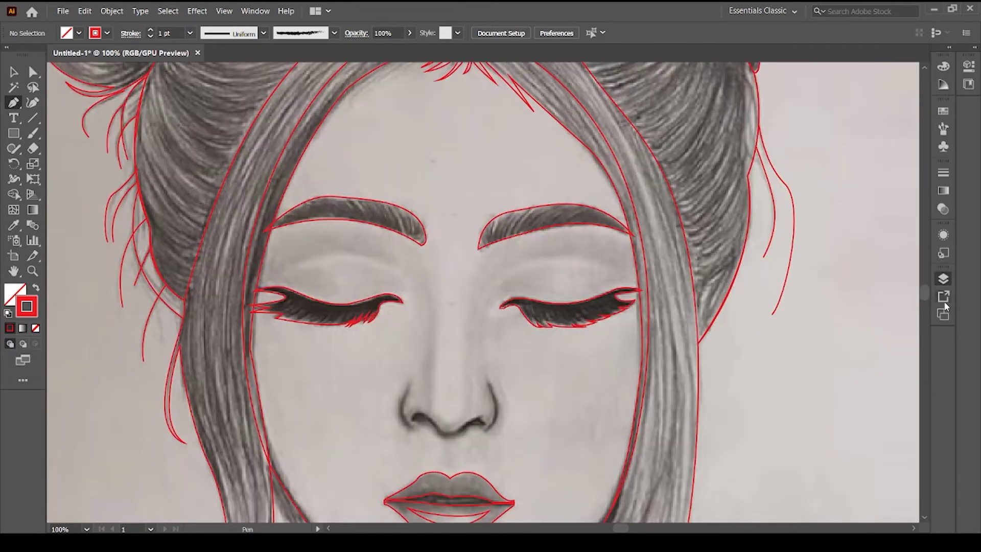
Step: Start the red nose outline under the left eyebrow and run it down both sides of the nose
{"action": "scroll", "coordinate": [265, 193], "scroll_direction": "down", "scroll_amount": 2}
{"action": "left_click", "coordinate": [265, 185]}
{"action": "left_click_drag", "start_coordinate": [425, 198], "coordinate": [430, 206]}
{"action": "scroll", "coordinate": [431, 214], "scroll_direction": "down", "scroll_amount": 2}
{"action": "left_click", "coordinate": [435, 296]}
{"action": "scroll", "coordinate": [472, 244], "scroll_direction": "up", "scroll_amount": 2}
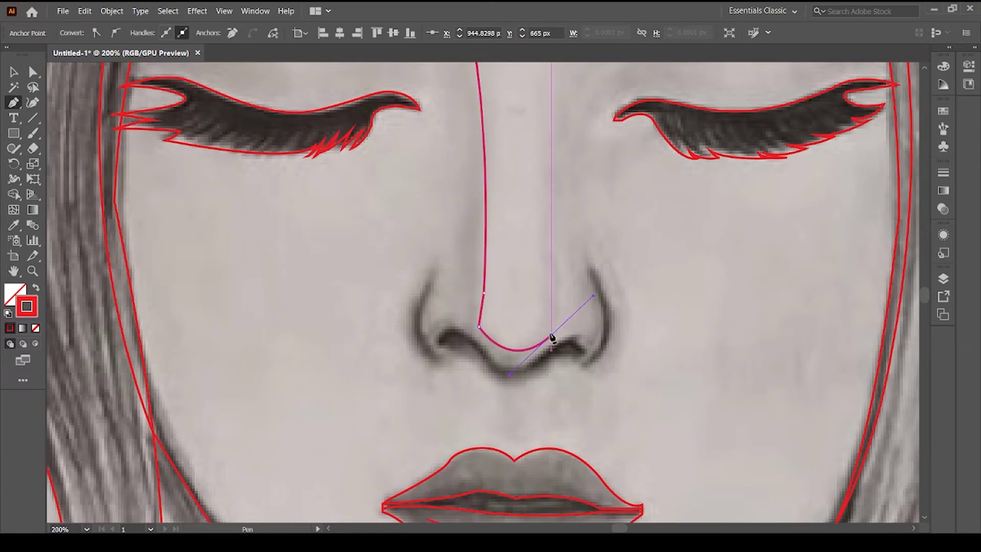
{"action": "left_click", "coordinate": [552, 337]}
{"action": "scroll", "coordinate": [572, 204], "scroll_direction": "up", "scroll_amount": 3}
{"action": "scroll", "coordinate": [588, 230], "scroll_direction": "up", "scroll_amount": 1}
{"action": "left_click_drag", "start_coordinate": [576, 220], "coordinate": [603, 184]}
{"action": "scroll", "coordinate": [716, 169], "scroll_direction": "down", "scroll_amount": 1}
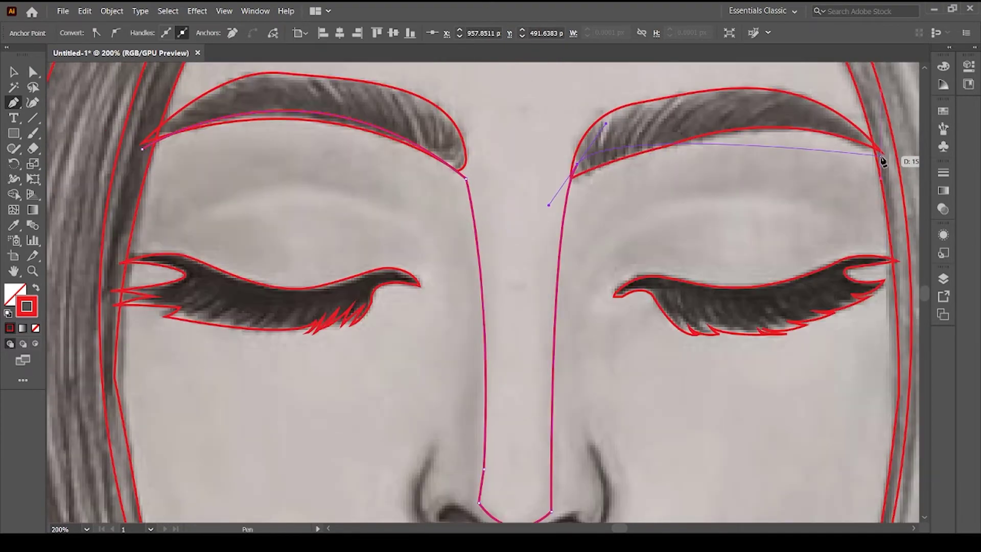
Step: Curve the outline under the right eyebrow and around the nostril base, undoing the stray under-eye segment
{"action": "left_click_drag", "start_coordinate": [880, 153], "coordinate": [882, 161]}
{"action": "scroll", "coordinate": [745, 215], "scroll_direction": "down", "scroll_amount": 2}
{"action": "scroll", "coordinate": [664, 255], "scroll_direction": "down", "scroll_amount": 1}
{"action": "scroll", "coordinate": [493, 313], "scroll_direction": "up", "scroll_amount": 1}
{"action": "scroll", "coordinate": [493, 313], "scroll_direction": "up", "scroll_amount": 1}
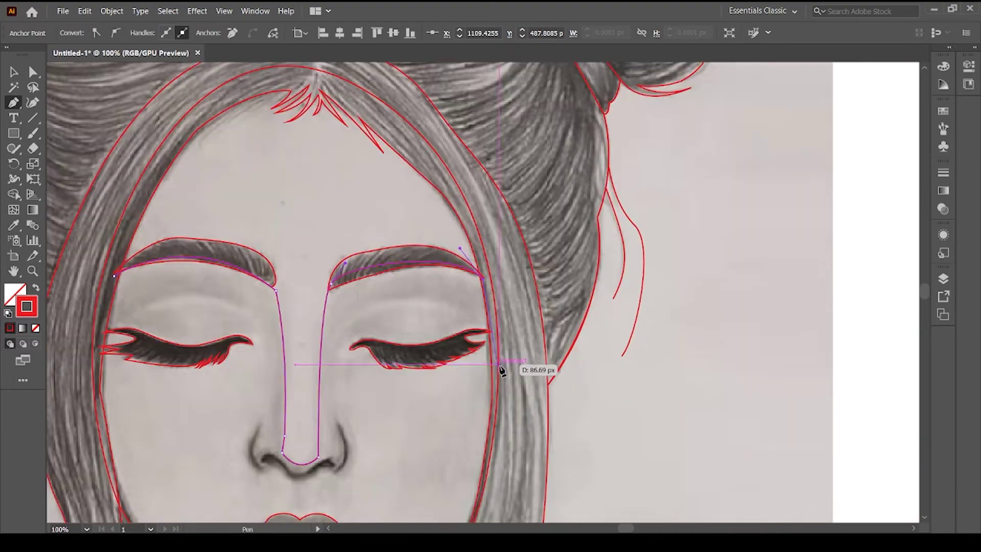
{"action": "scroll", "coordinate": [500, 370], "scroll_direction": "down", "scroll_amount": 1}
{"action": "left_click", "coordinate": [490, 295]}
{"action": "scroll", "coordinate": [347, 368], "scroll_direction": "down", "scroll_amount": 2}
{"action": "left_click_drag", "start_coordinate": [348, 277], "coordinate": [365, 311]}
{"action": "scroll", "coordinate": [377, 383], "scroll_direction": "down", "scroll_amount": 3}
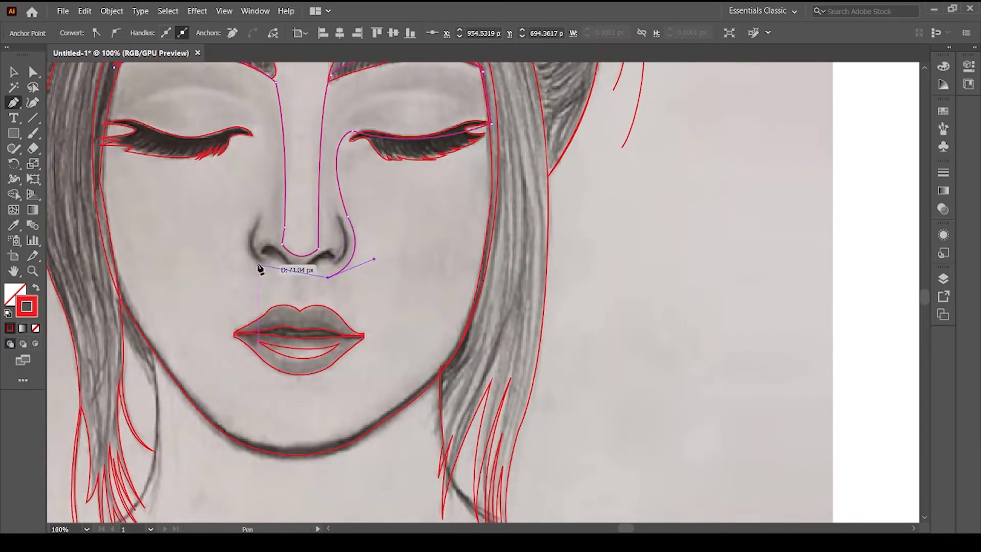
{"action": "left_click_drag", "start_coordinate": [246, 261], "coordinate": [201, 232]}
{"action": "scroll", "coordinate": [235, 262], "scroll_direction": "up", "scroll_amount": 3}
{"action": "left_click_drag", "start_coordinate": [249, 271], "coordinate": [284, 172]}
{"action": "left_click_drag", "start_coordinate": [109, 184], "coordinate": [114, 171]}
{"action": "scroll", "coordinate": [265, 190], "scroll_direction": "left", "scroll_amount": 5}
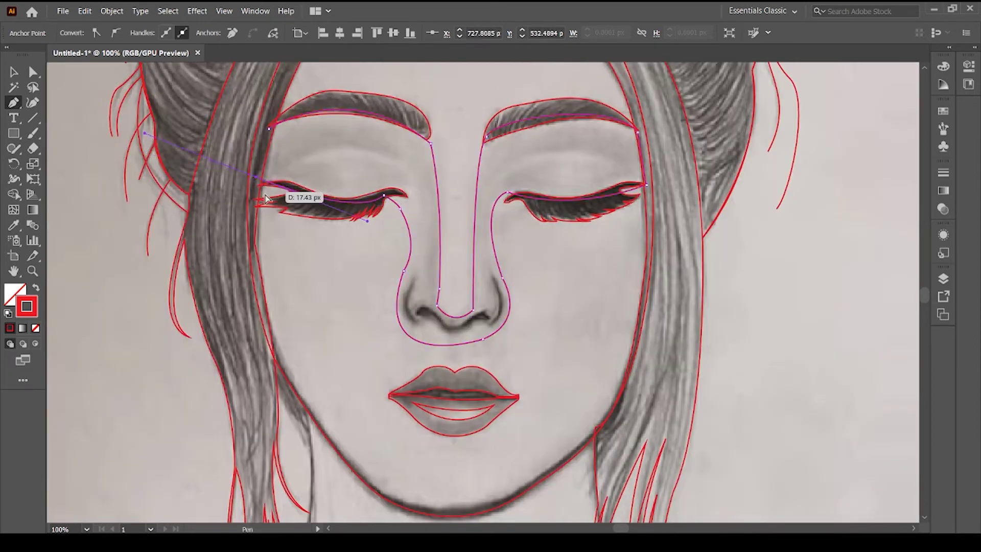
{"action": "key", "text": "ctrl+z"}
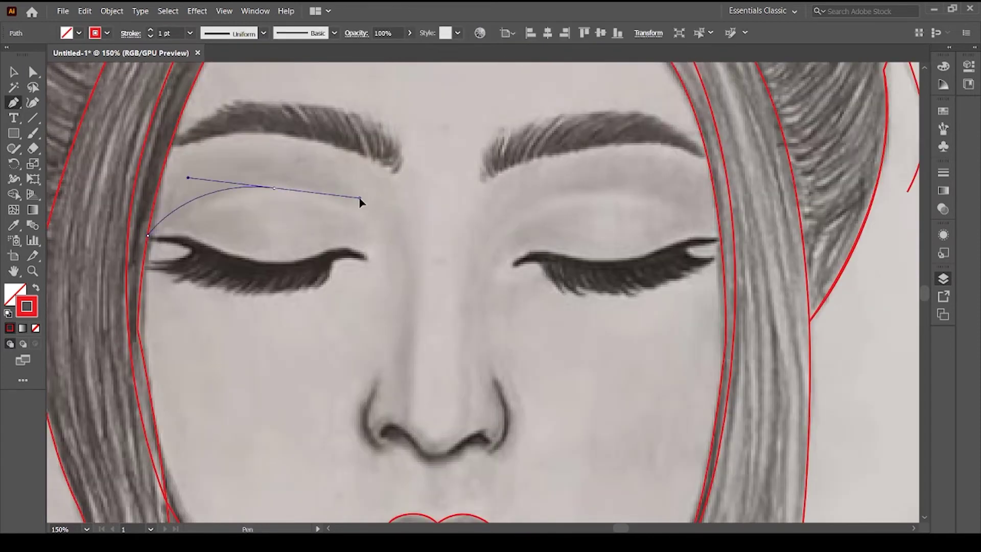
Step: Draw arched red eyelid shapes from the crease down to the lash line, then zoom in on the nose
{"action": "scroll", "coordinate": [346, 202], "scroll_direction": "down", "scroll_amount": 1}
{"action": "left_click_drag", "start_coordinate": [360, 175], "coordinate": [411, 219]}
{"action": "left_click", "coordinate": [369, 223]}
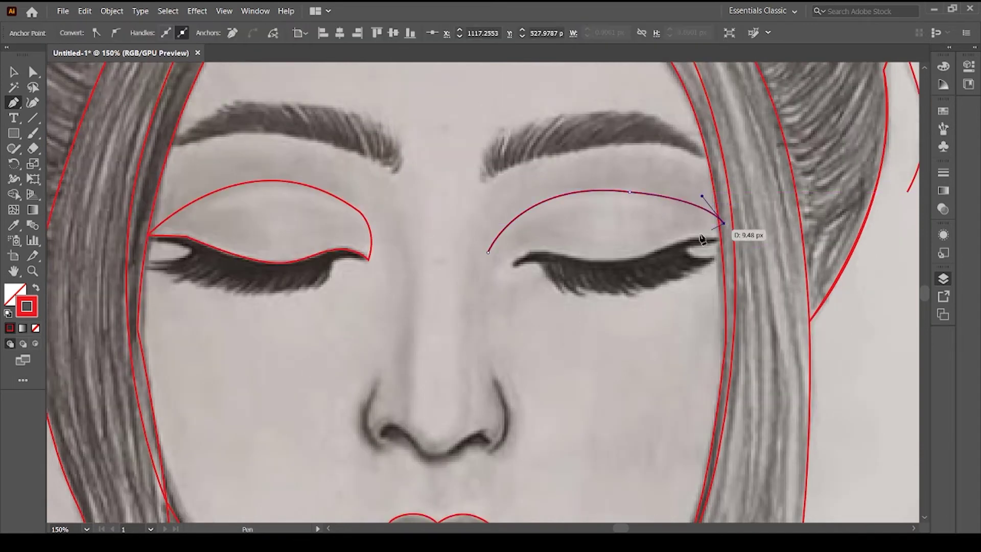
{"action": "left_click", "coordinate": [647, 257]}
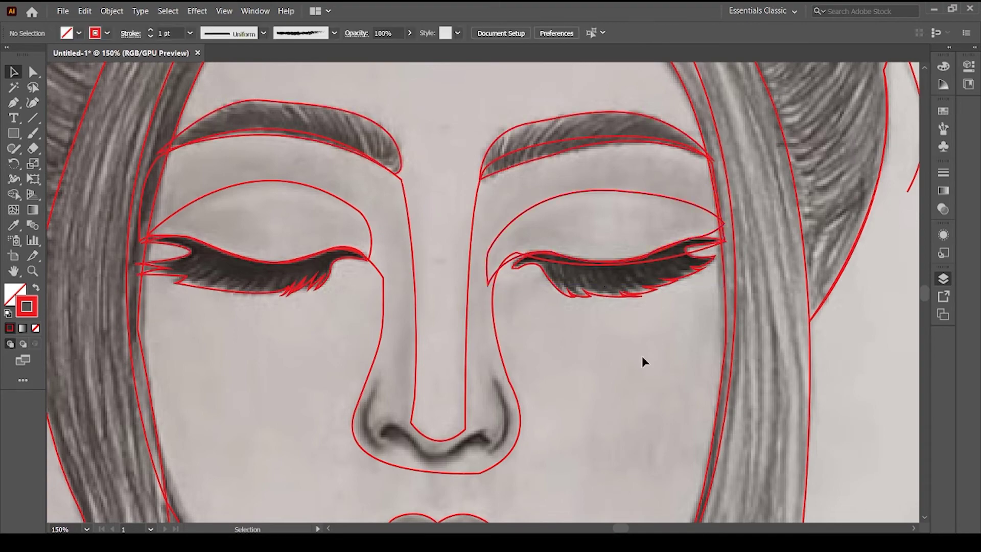
{"action": "scroll", "coordinate": [818, 357], "scroll_direction": "down", "scroll_amount": 3}
{"action": "key", "text": "ctrl+plus"}
{"action": "key", "text": "ctrl+plus"}
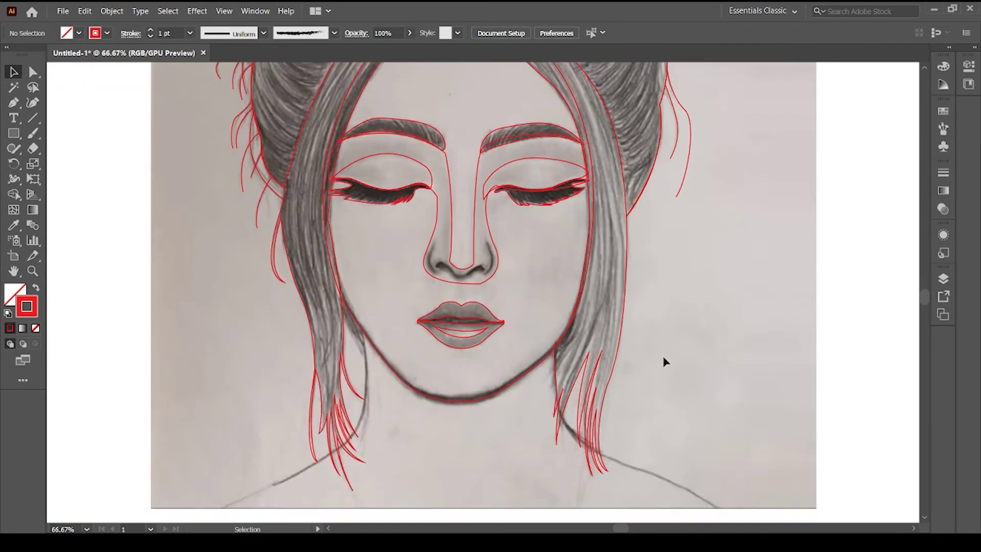
{"action": "scroll", "coordinate": [443, 393], "scroll_direction": "up", "scroll_amount": 2}
{"action": "key", "text": "ctrl+plus"}
{"action": "key", "text": "ctrl+plus"}
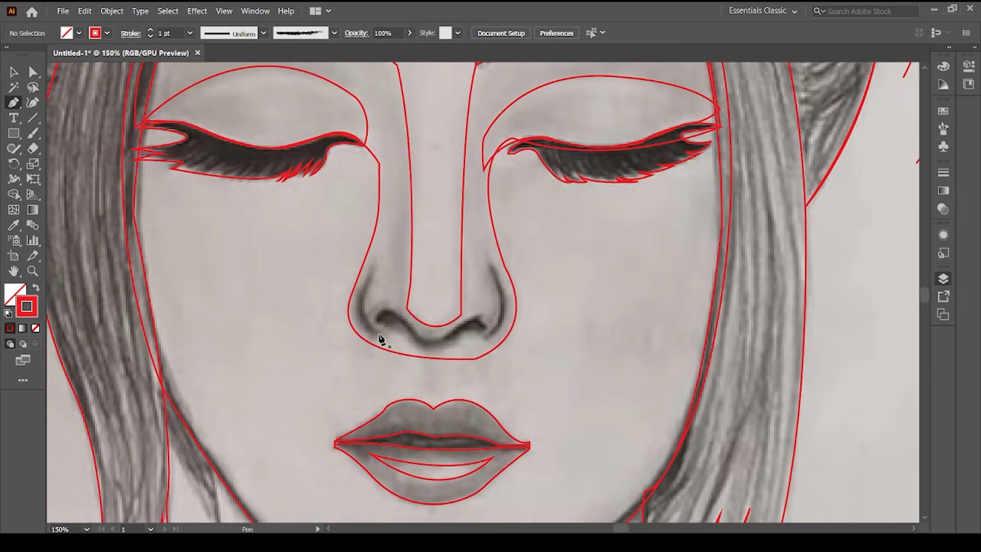
Step: Trace the curved left and right nostril lines inside the nose outline
{"action": "left_click", "coordinate": [379, 334]}
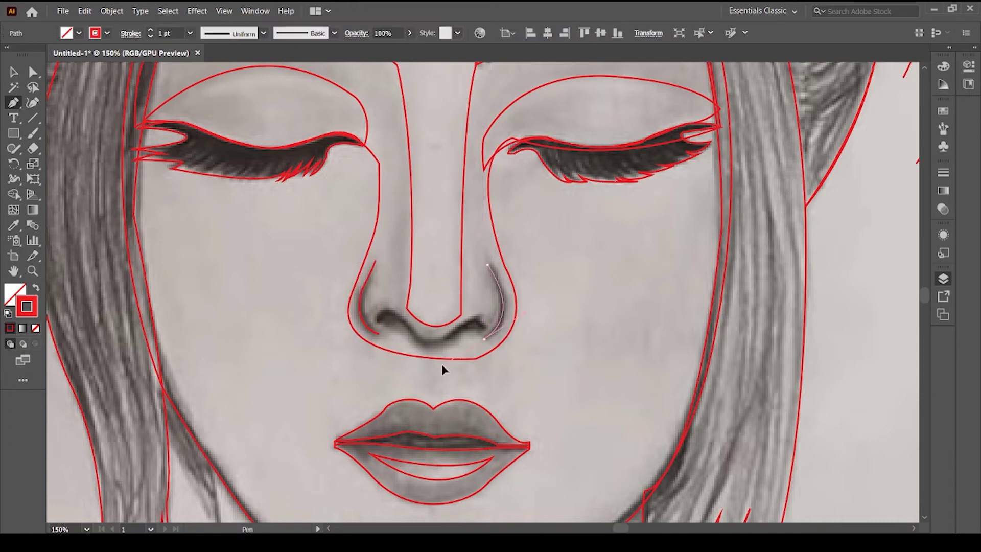
{"action": "left_click_drag", "start_coordinate": [379, 320], "coordinate": [388, 307]}
{"action": "left_click", "coordinate": [405, 322]}
{"action": "left_click_drag", "start_coordinate": [435, 338], "coordinate": [449, 331]}
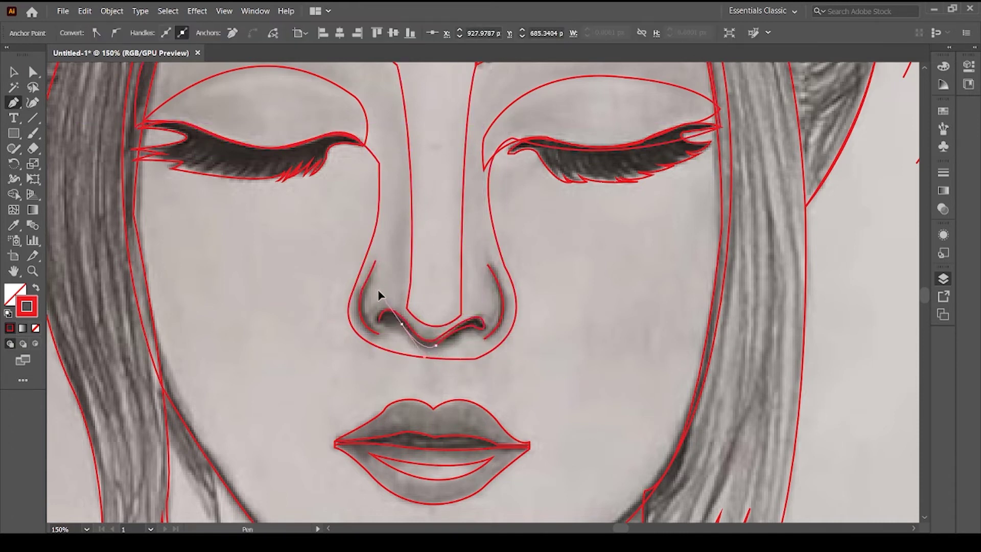
Step: Draw a closed shadow shape curving down the right cheek at 100% zoom
{"action": "key", "text": "ctrl+0"}
{"action": "scroll", "coordinate": [636, 307], "scroll_direction": "down", "scroll_amount": 2}
{"action": "key", "text": "ctrl+1"}
{"action": "left_click", "coordinate": [822, 225]}
{"action": "left_click_drag", "start_coordinate": [722, 275], "coordinate": [774, 290]}
{"action": "left_click_drag", "start_coordinate": [774, 448], "coordinate": [777, 438]}
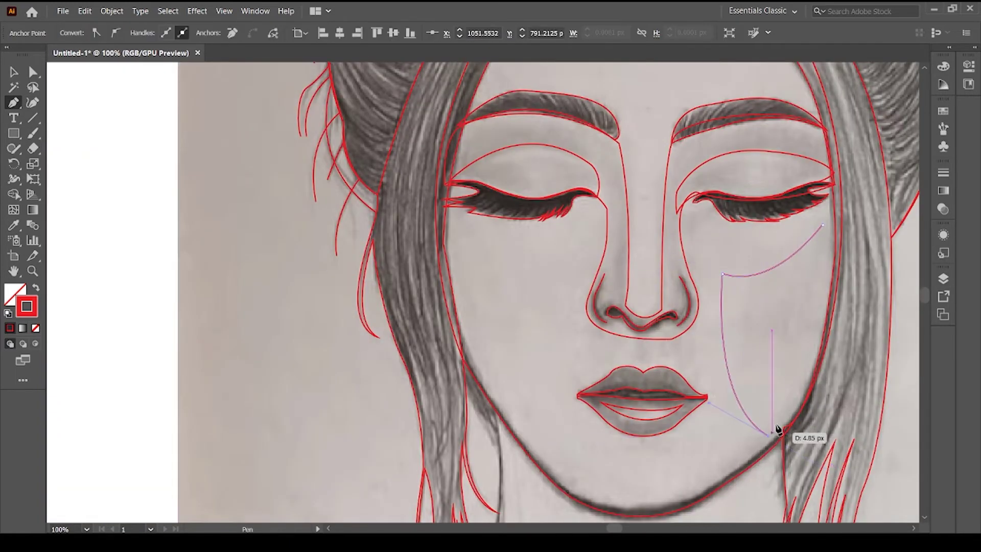
Step: Show rulers and draw a closed shadow shape on the left cheek beside the nose
{"action": "scroll", "coordinate": [777, 274], "scroll_direction": "down", "scroll_amount": 3}
{"action": "key", "text": "v"}
{"action": "key", "text": "ctrl+r"}
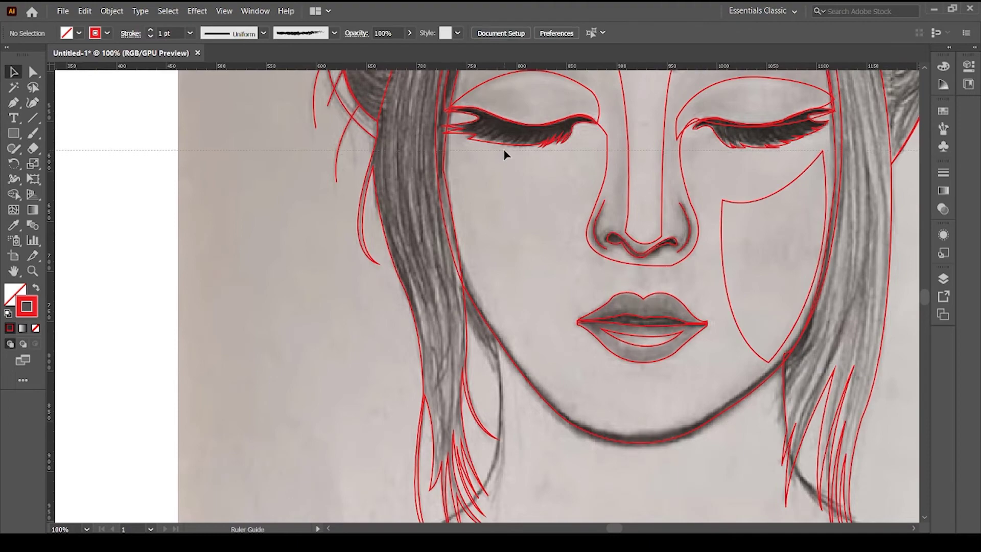
{"action": "key", "text": "ctrl+0"}
{"action": "key", "text": "ctrl+1"}
{"action": "key", "text": "p"}
{"action": "left_click", "coordinate": [265, 238]}
{"action": "left_click_drag", "start_coordinate": [376, 465], "coordinate": [377, 281]}
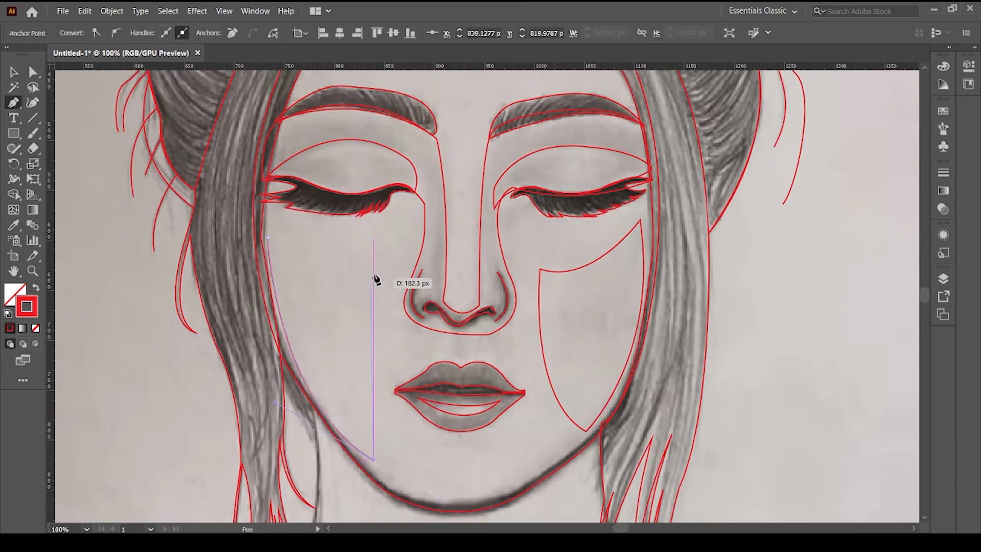
{"action": "mouse_move", "coordinate": [344, 420]}
{"action": "left_mouse_down"}
{"action": "mouse_move", "coordinate": [393, 258]}
{"action": "mouse_move", "coordinate": [398, 146]}
{"action": "left_mouse_up"}
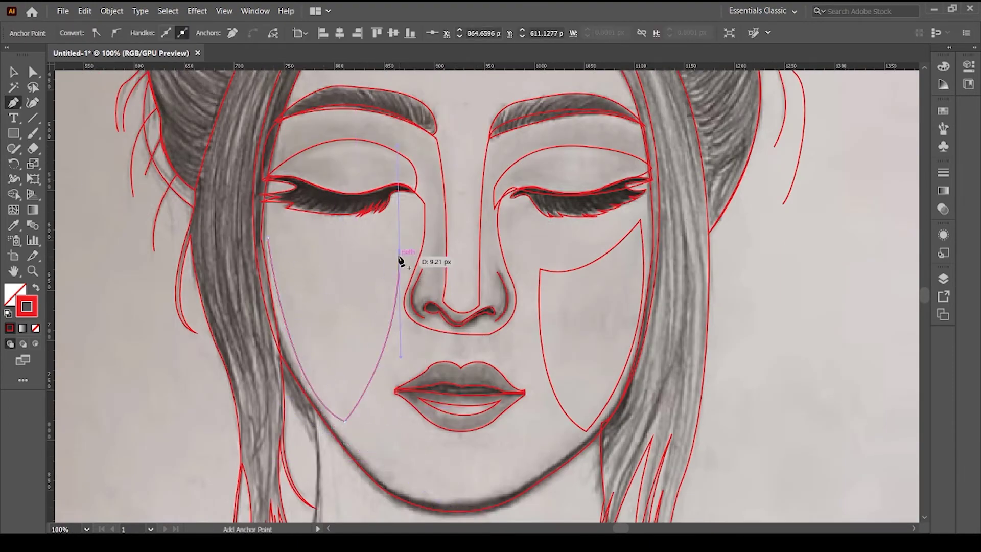
{"action": "left_click", "coordinate": [698, 316], "text": "ctrl"}
Step: Draw the curved chin shadow line below the mouth and start the forehead hairline path
{"action": "scroll", "coordinate": [698, 316], "scroll_direction": "down", "scroll_amount": 3}
{"action": "left_click", "coordinate": [371, 388]}
{"action": "left_click_drag", "start_coordinate": [539, 384], "coordinate": [541, 395]}
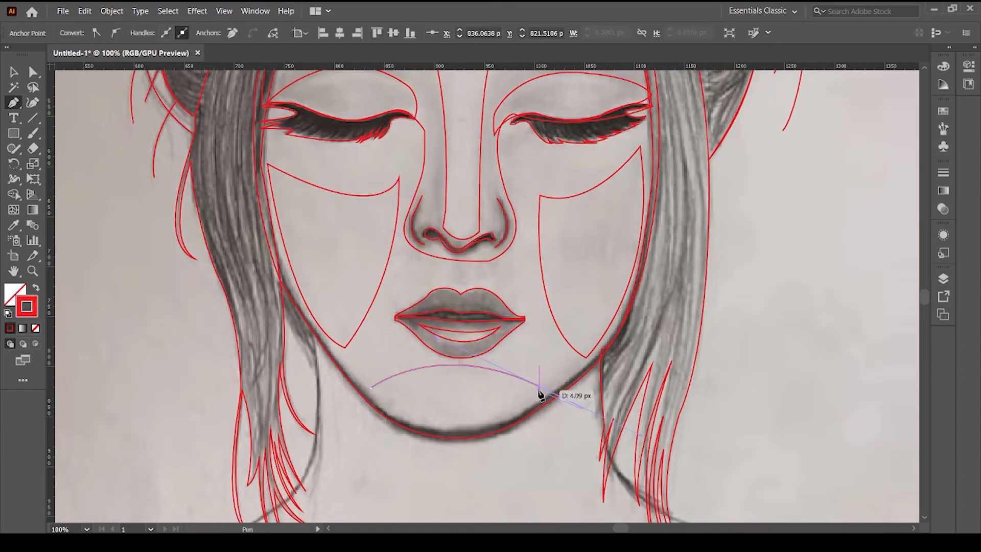
{"action": "left_click_drag", "start_coordinate": [480, 427], "coordinate": [482, 429]}
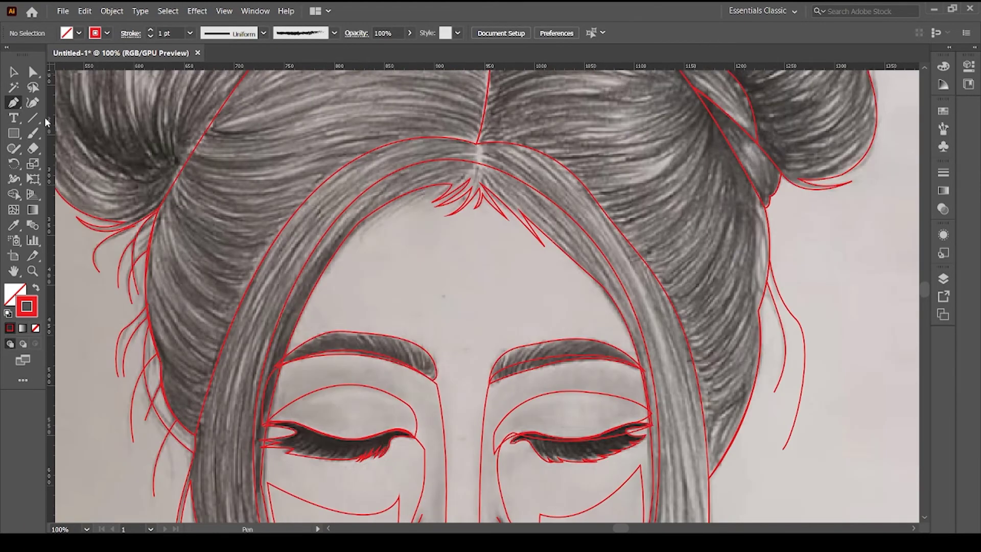
{"action": "left_click", "coordinate": [304, 330]}
{"action": "mouse_move", "coordinate": [409, 217]}
{"action": "left_mouse_down"}
{"action": "mouse_move", "coordinate": [499, 237]}
{"action": "mouse_move", "coordinate": [516, 228]}
{"action": "left_mouse_up"}
{"action": "left_click", "coordinate": [513, 227]}
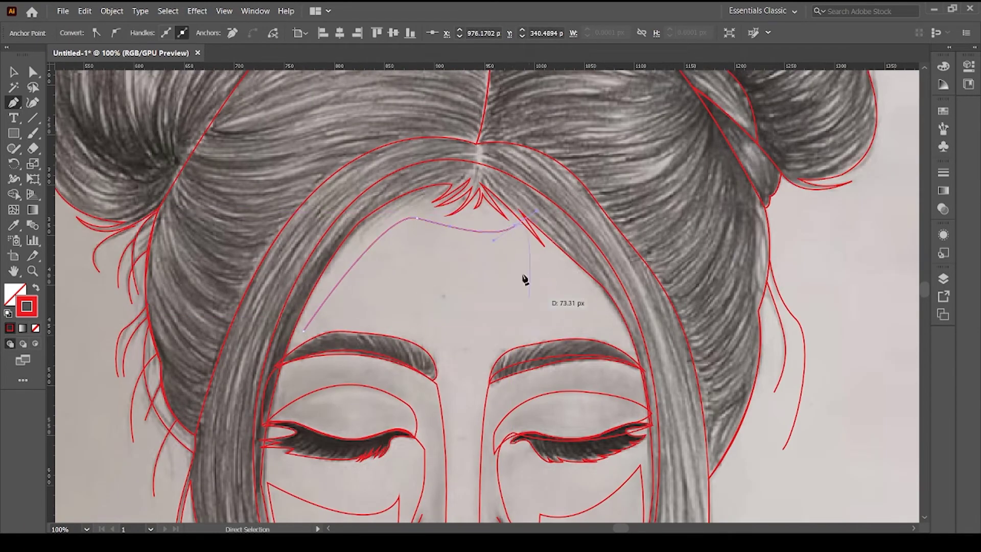
Step: Finish the hairline path and hide the sketch template so only the red outlines show
{"action": "key", "text": "v"}
{"action": "key", "text": "ctrl+0"}
{"action": "key", "text": "ctrl+shift+w"}
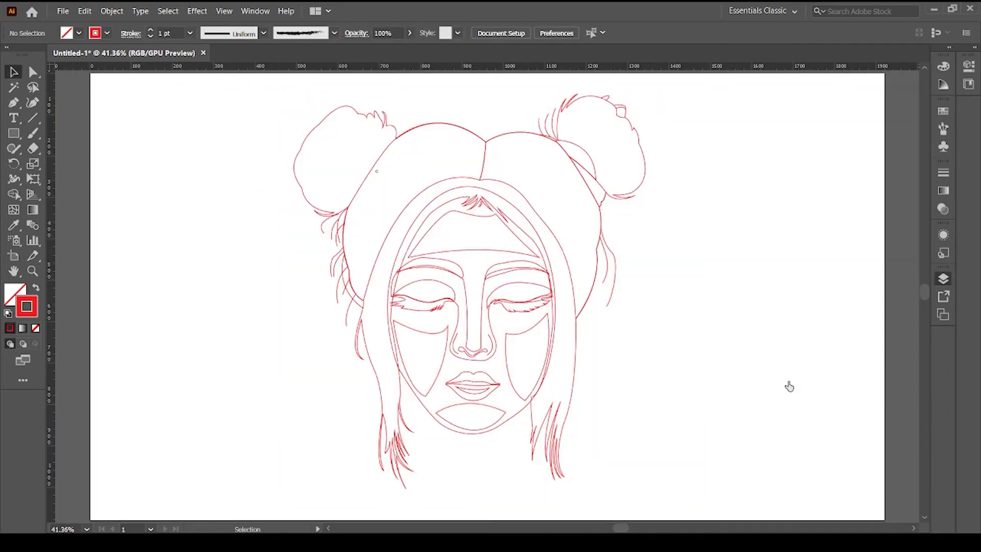
{"action": "key", "text": "ctrl+1"}
{"action": "key", "text": "ctrl+0"}
{"action": "scroll", "coordinate": [751, 307], "scroll_direction": "down", "scroll_amount": 1}
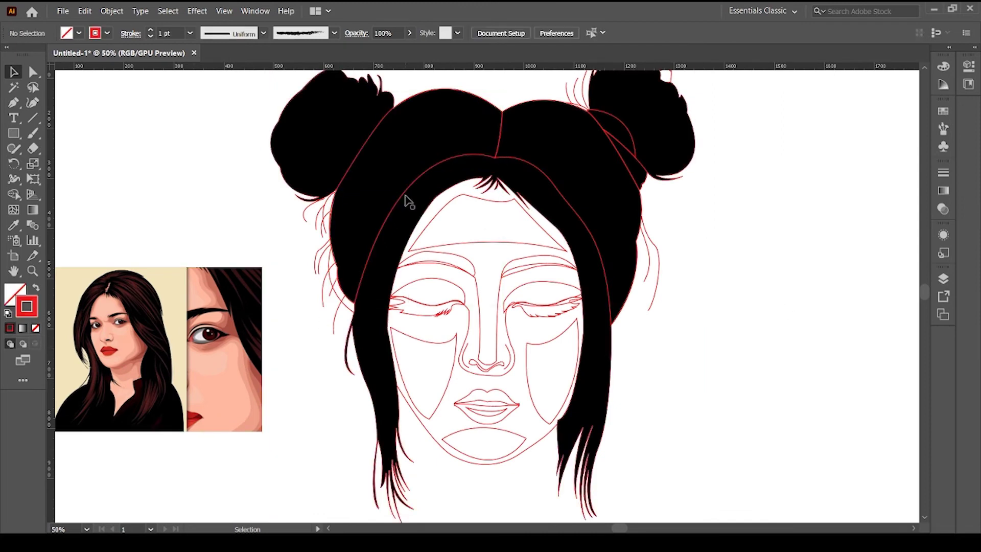
Step: Fill the right hair shape with reference brown, a linear gradient, no stroke and full opacity
{"action": "key", "text": "i"}
{"action": "left_click", "coordinate": [154, 332]}
{"action": "left_click", "coordinate": [348, 276]}
{"action": "key", "text": "v"}
{"action": "key", "text": "2"}
{"action": "key", "text": "5"}
{"action": "left_click", "coordinate": [944, 192]}
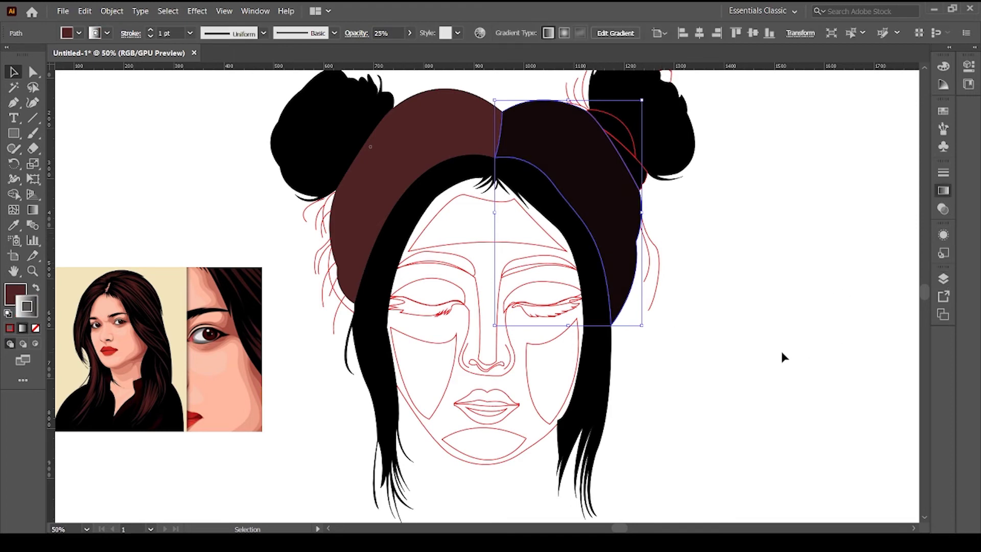
{"action": "key", "text": "slash"}
{"action": "key", "text": "x"}
{"action": "key", "text": "period"}
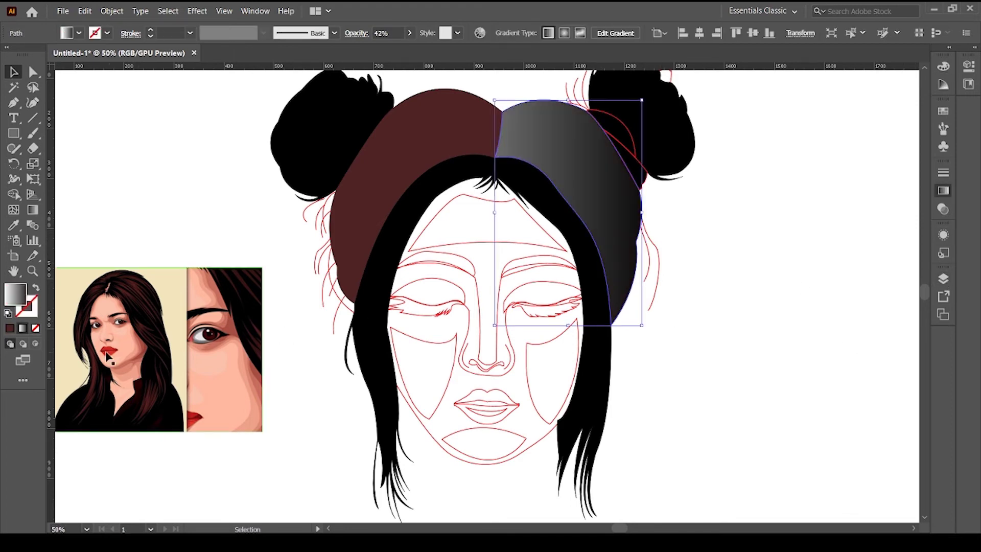
{"action": "key", "text": "0"}
Step: Give the left hair shape the dark gradient, redirected to darken rightward, and darken both hair shapes
{"action": "left_click", "coordinate": [388, 153]}
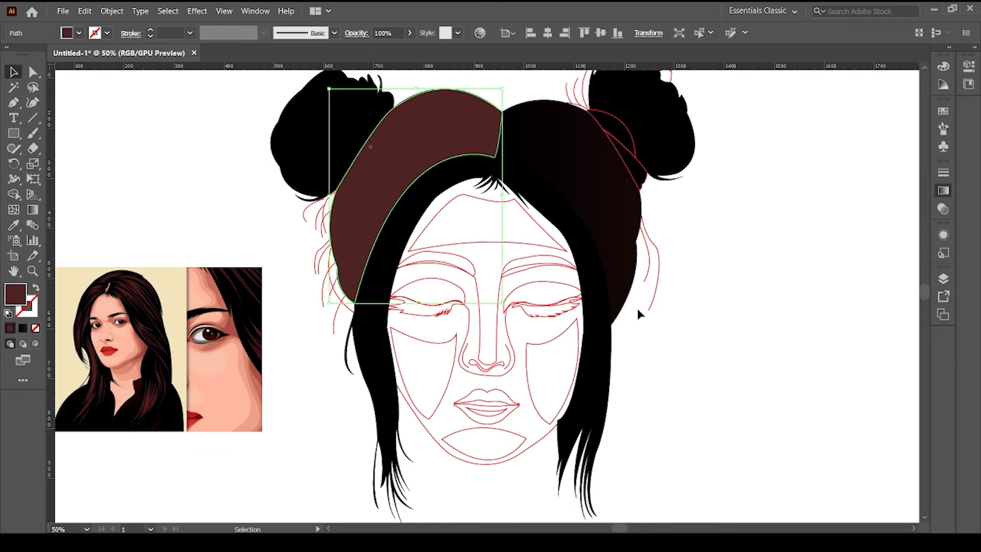
{"action": "key", "text": "period"}
{"action": "key", "text": "g"}
{"action": "left_click_drag", "start_coordinate": [504, 186], "coordinate": [536, 149]}
{"action": "left_click", "coordinate": [633, 361]}
{"action": "left_click", "coordinate": [388, 153]}
{"action": "left_click", "coordinate": [613, 230]}
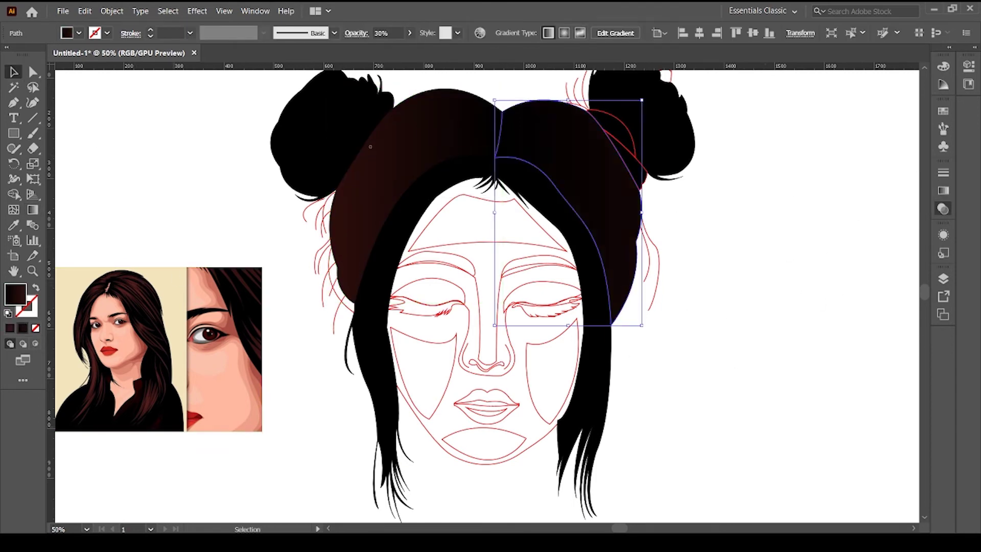
{"action": "scroll", "coordinate": [735, 291], "scroll_direction": "up", "scroll_amount": 3}
{"action": "left_click", "coordinate": [736, 291]}
{"action": "left_click", "coordinate": [626, 225]}
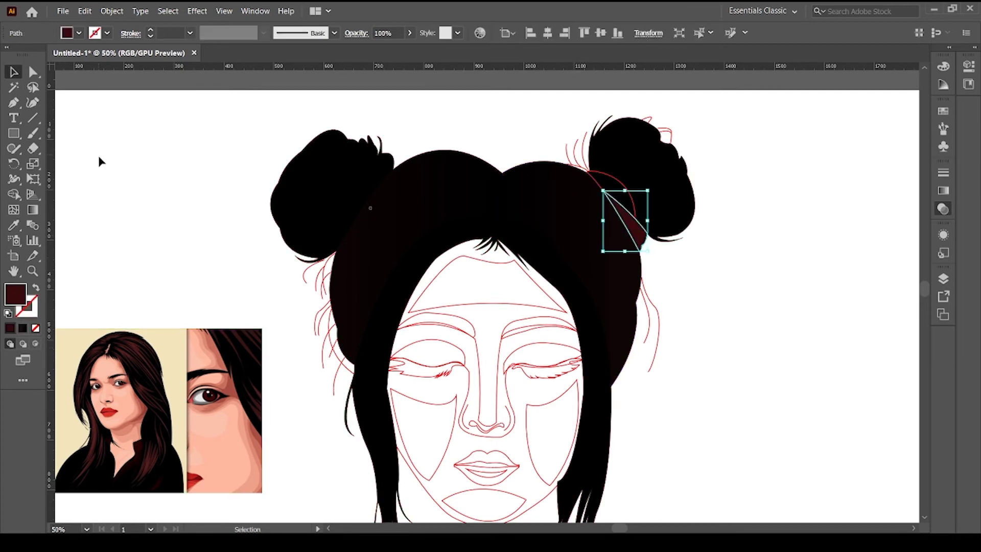
Step: Darken the small hair shape by the right bun and recolour stray red hair strands black
{"action": "left_click", "coordinate": [725, 276]}
{"action": "scroll", "coordinate": [665, 256], "scroll_direction": "down", "scroll_amount": 2}
{"action": "left_click", "coordinate": [651, 245]}
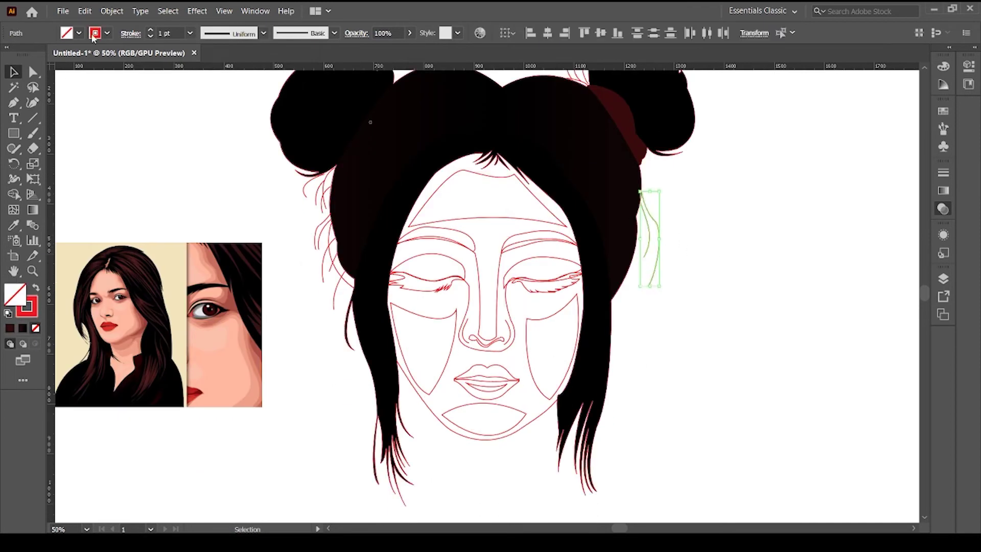
{"action": "left_click", "coordinate": [274, 217]}
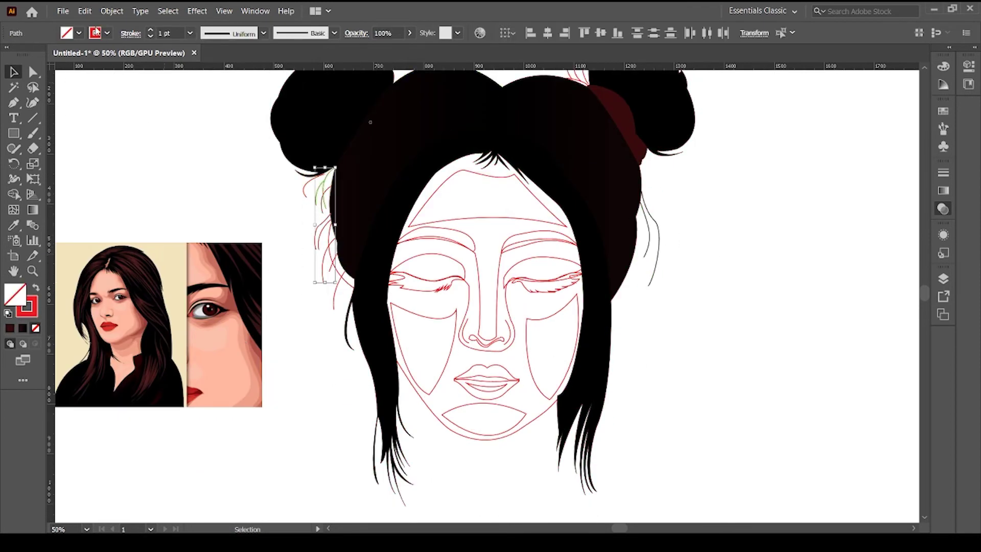
{"action": "left_click", "coordinate": [332, 270]}
{"action": "scroll", "coordinate": [677, 305], "scroll_direction": "down", "scroll_amount": 1}
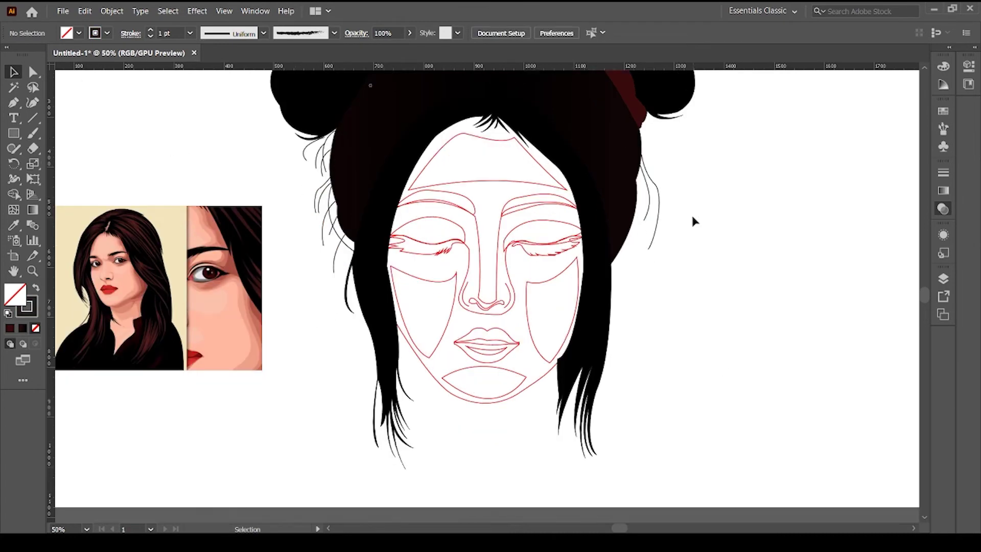
{"action": "scroll", "coordinate": [677, 304], "scroll_direction": "up", "scroll_amount": 3}
{"action": "left_click", "coordinate": [643, 104]}
{"action": "left_click", "coordinate": [580, 137]}
{"action": "left_click", "coordinate": [586, 158]}
{"action": "scroll", "coordinate": [490, 135], "scroll_direction": "up", "scroll_amount": 2}
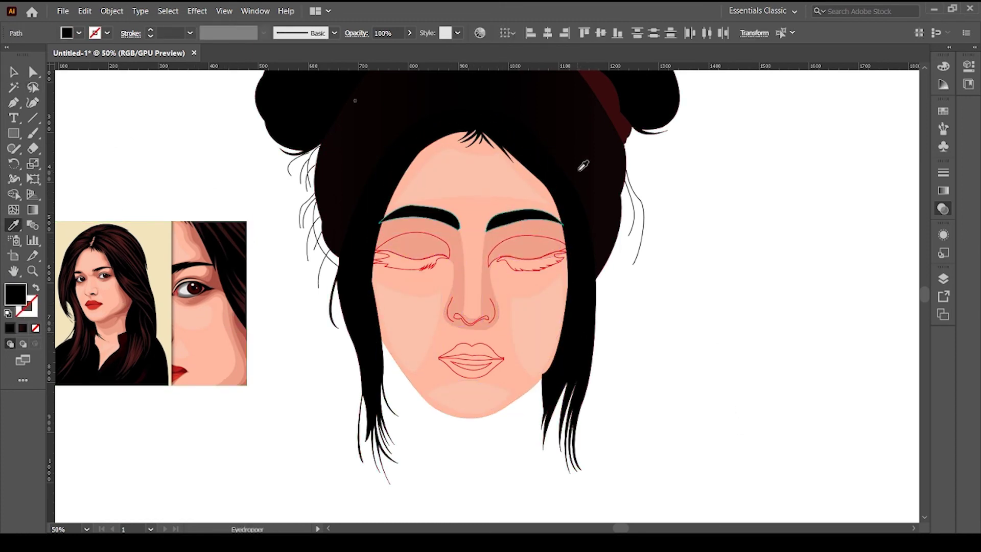
Step: Fill both eyelid shapes with brown sampled from the reference image, then select the nose
{"action": "left_click", "coordinate": [508, 243], "text": "ctrl"}
{"action": "left_click", "coordinate": [213, 268]}
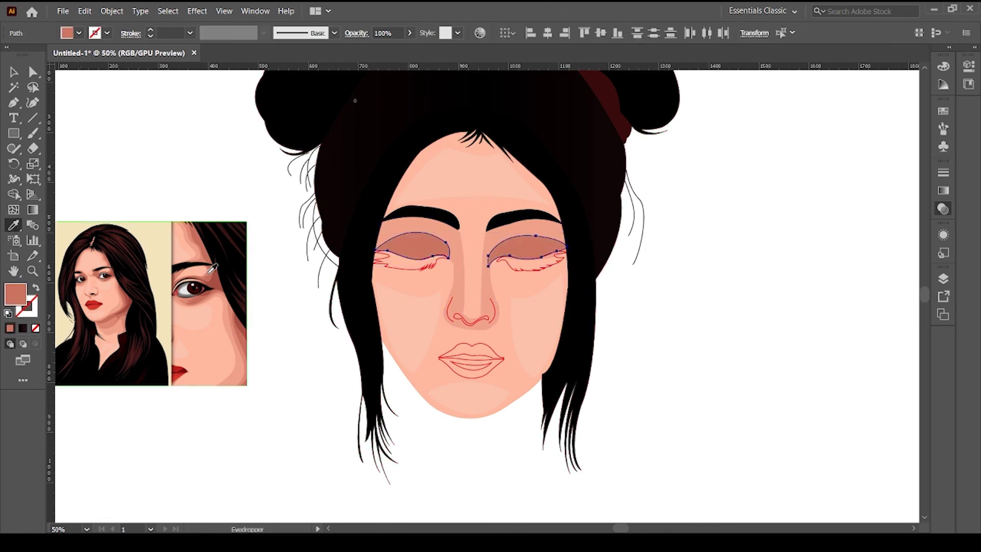
{"action": "key", "text": "v"}
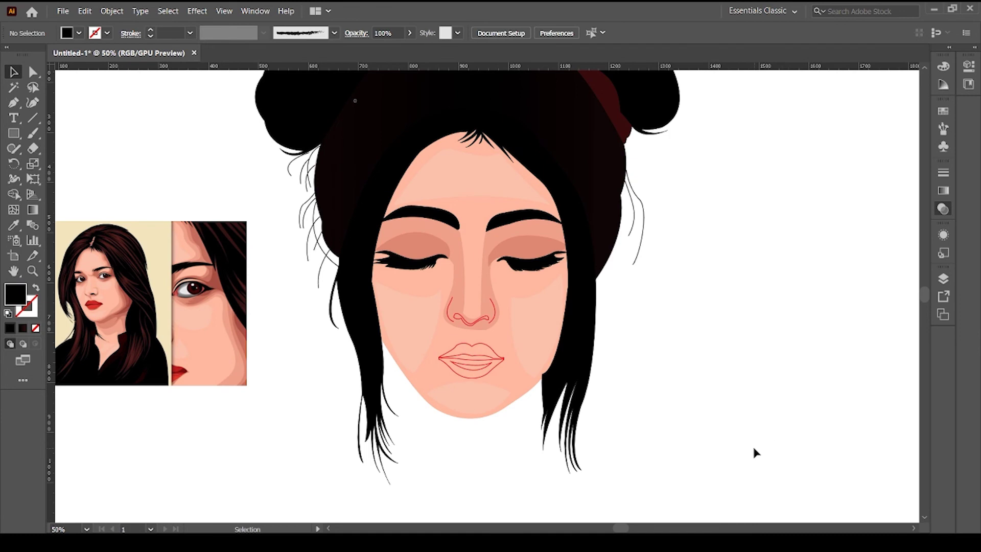
{"action": "left_click", "coordinate": [449, 297]}
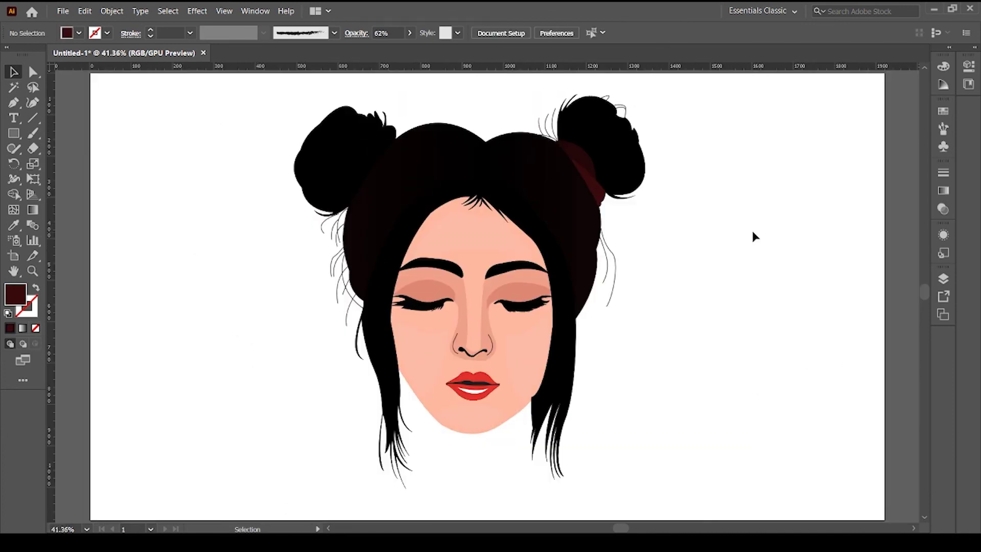
Step: Select all the artwork several times to check the paths, then deselect to view the finished portrait
{"action": "left_click_drag", "start_coordinate": [209, 97], "coordinate": [679, 456]}
{"action": "left_click", "coordinate": [791, 396]}
{"action": "left_click_drag", "start_coordinate": [679, 87], "coordinate": [269, 471]}
{"action": "left_click", "coordinate": [808, 416]}
{"action": "key", "text": "ctrl+a"}
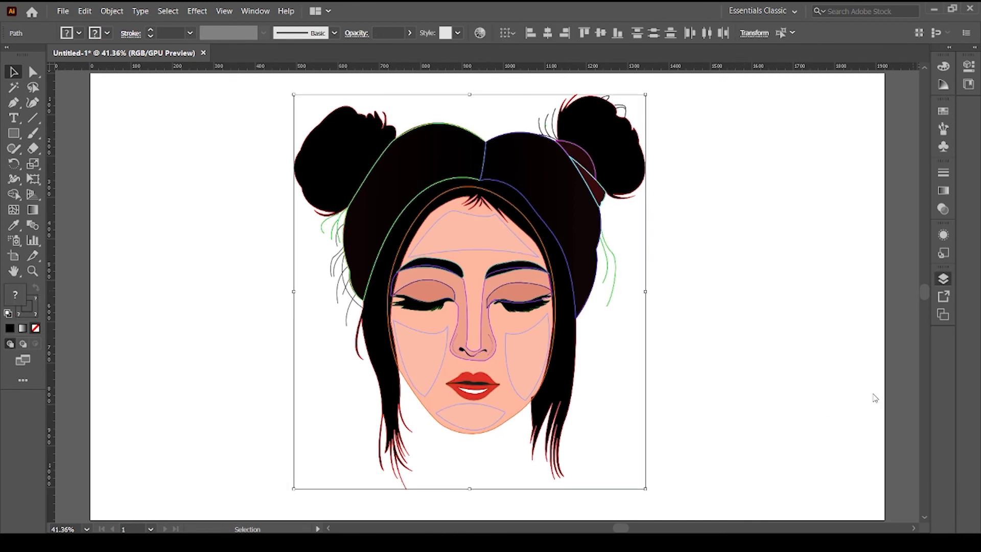
{"action": "left_click", "coordinate": [884, 388]}
{"action": "key", "text": "ctrl+a"}
{"action": "left_click", "coordinate": [809, 263]}
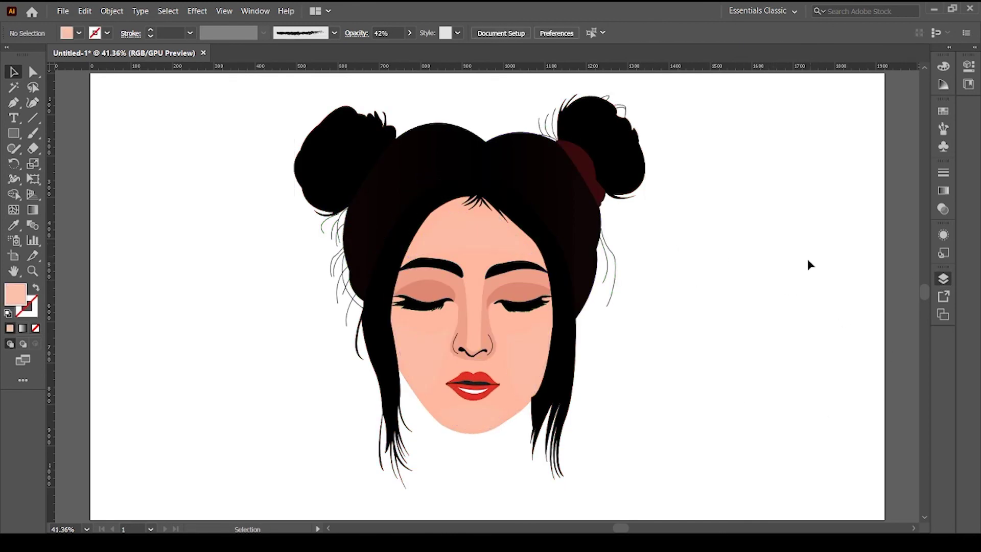